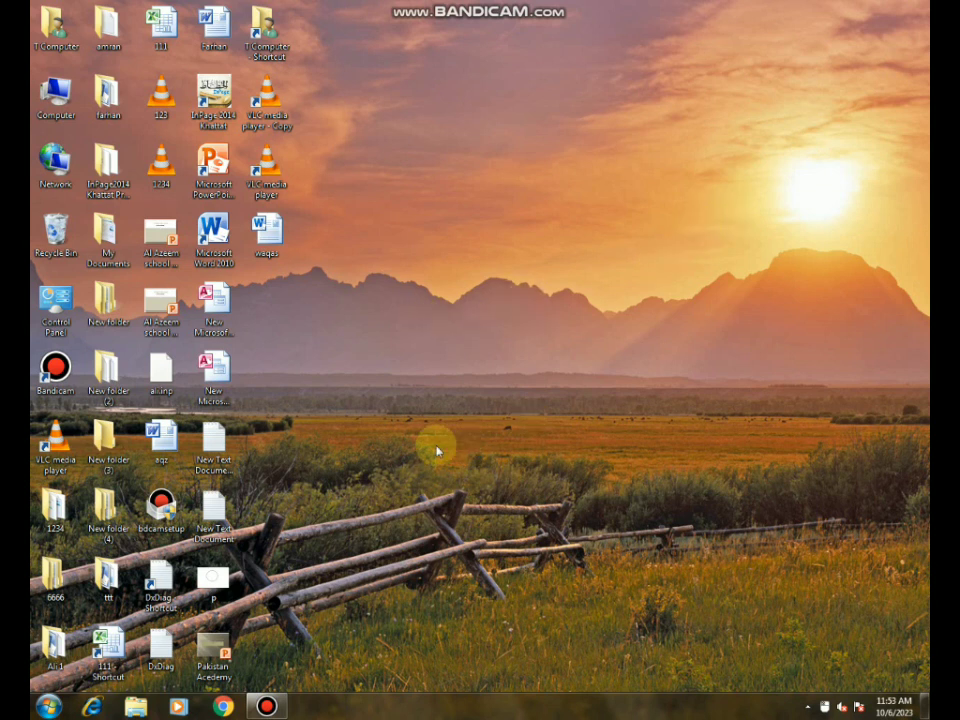
Open Paint from the desktop with a blank picture.
left_click(47, 707)
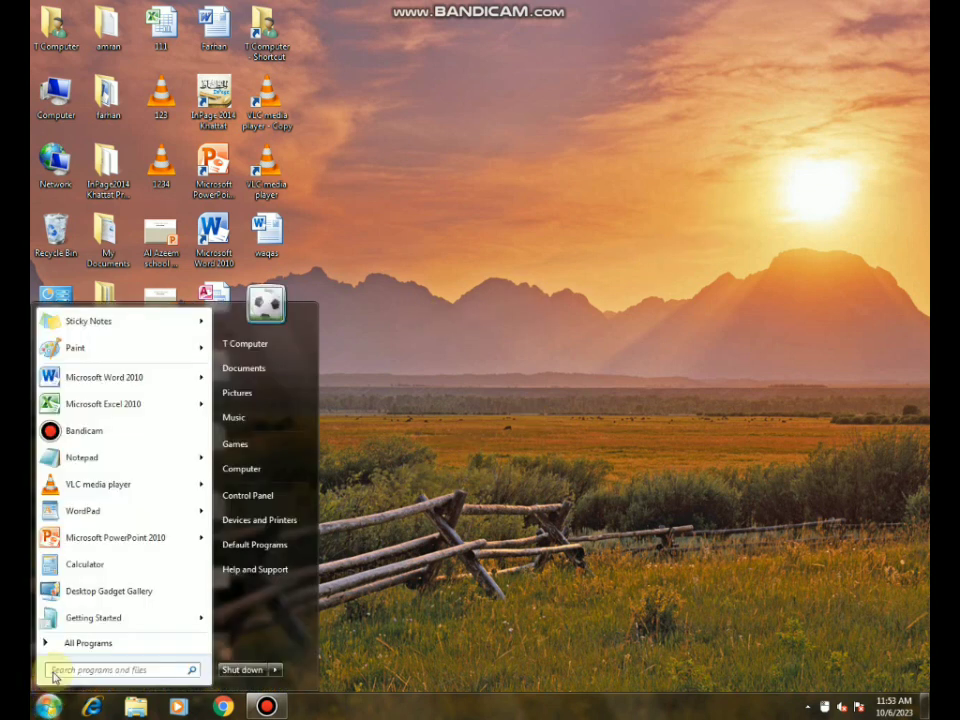
left_click(75, 350)
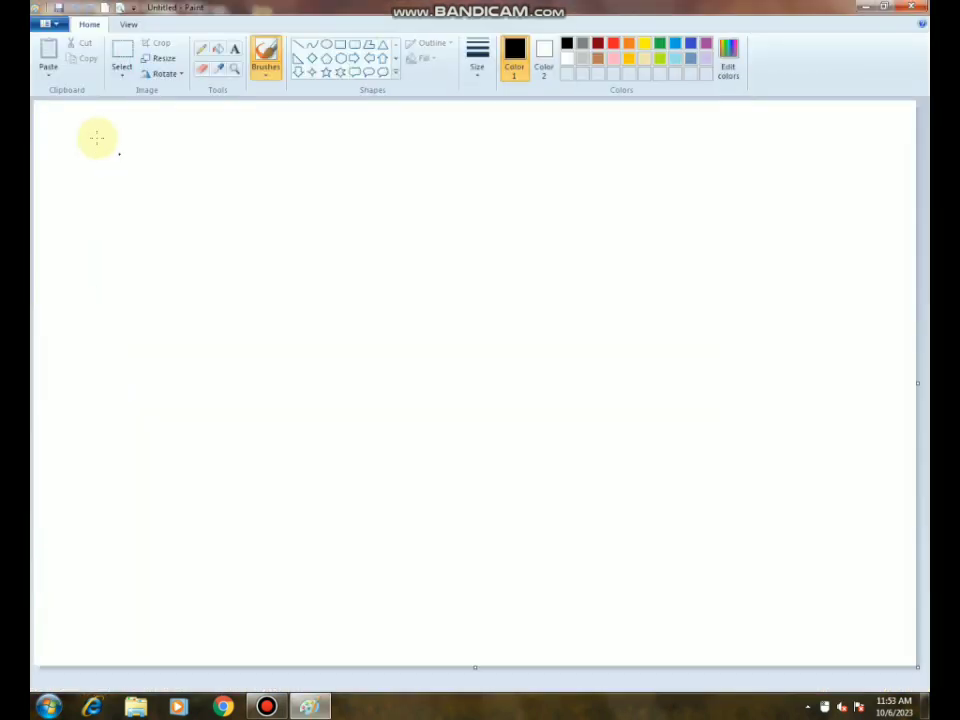
left_click(50, 23)
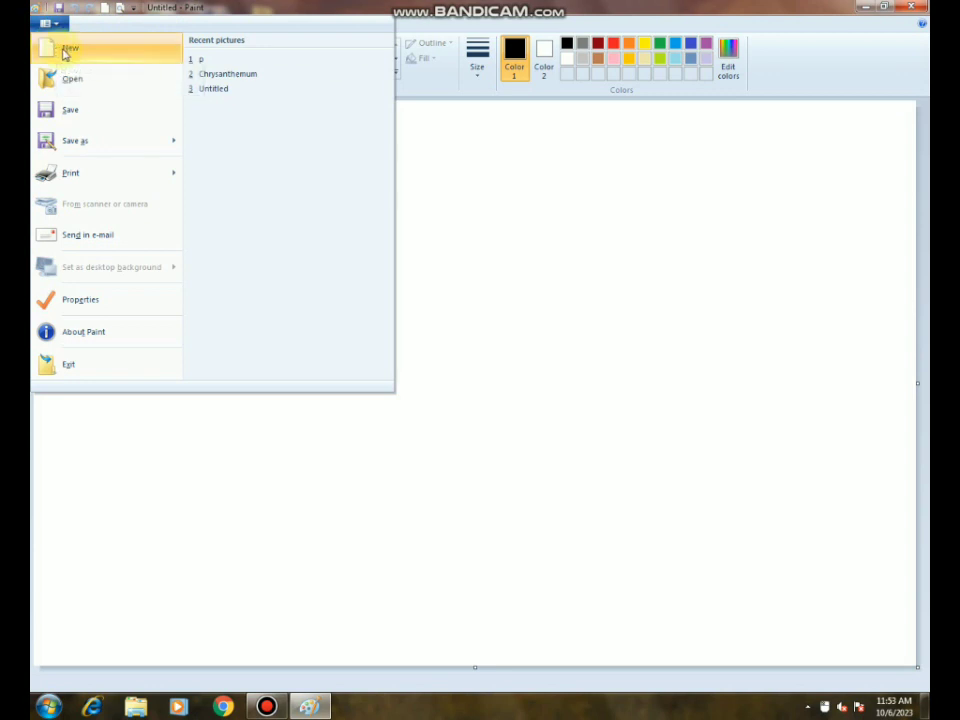
left_click(486, 236)
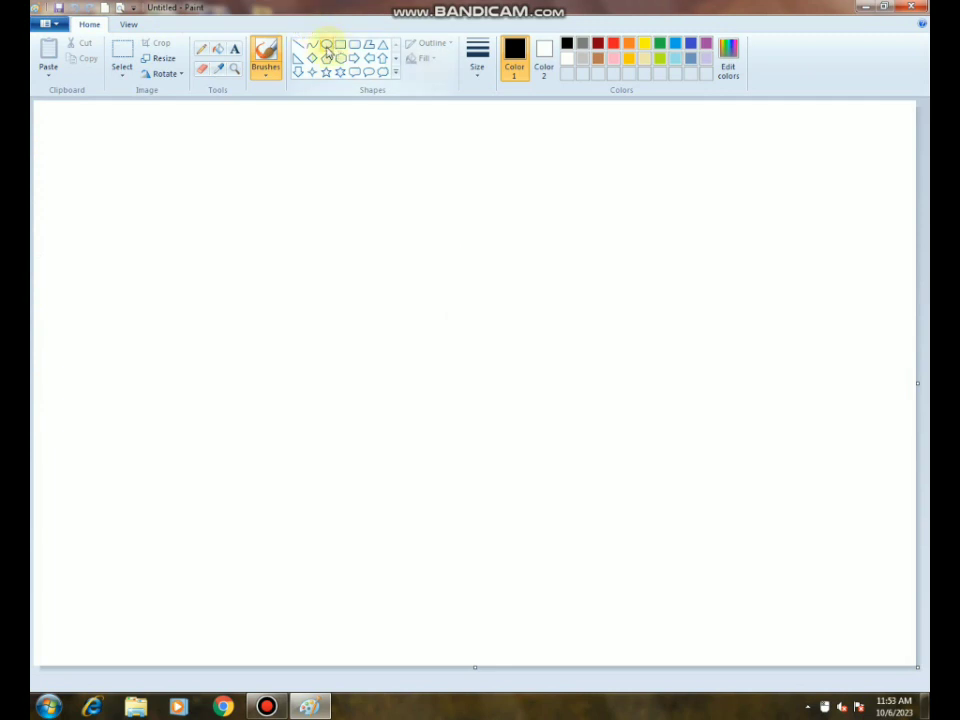
Draw a black ellipse outline near the middle of the canvas.
left_click(326, 45)
left_click_drag(311, 247, 539, 434)
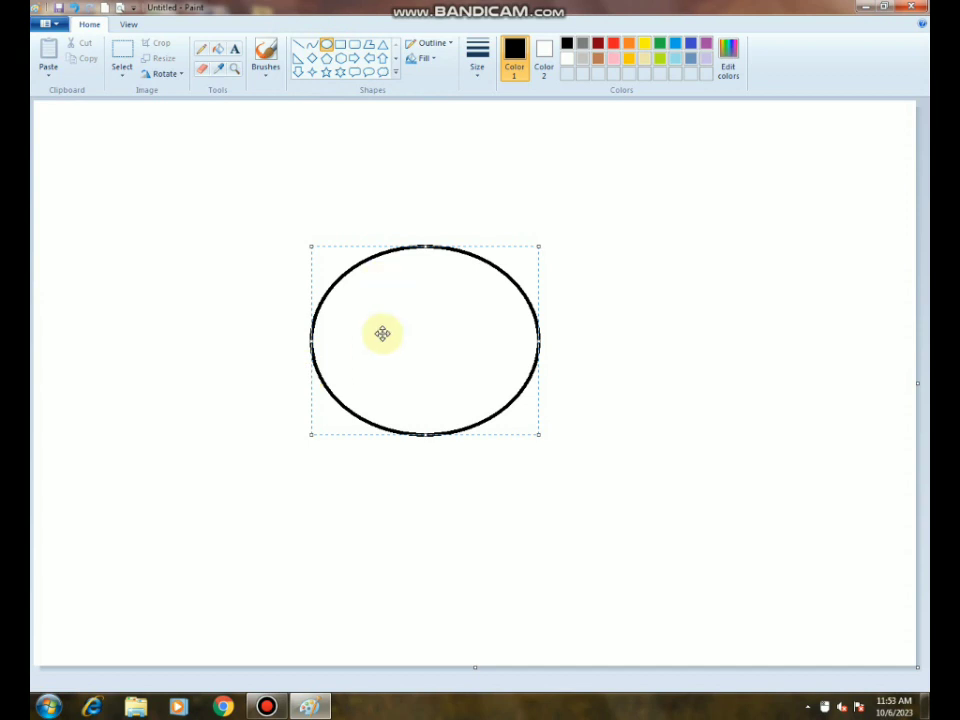
Start a new picture without saving the drawn ellipse.
left_click(52, 25)
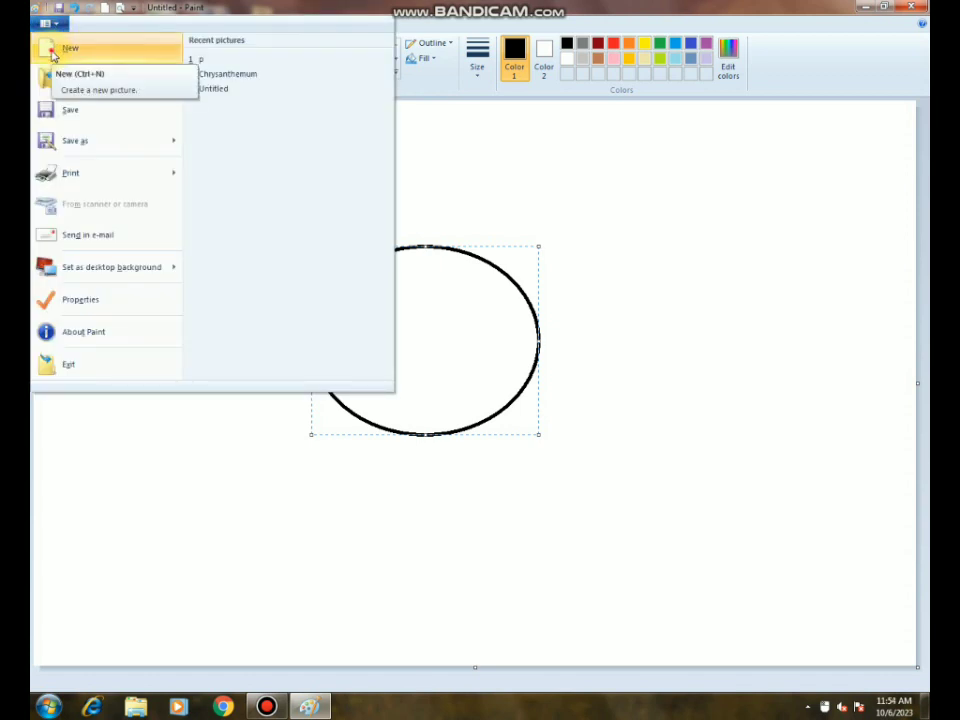
left_click(52, 55)
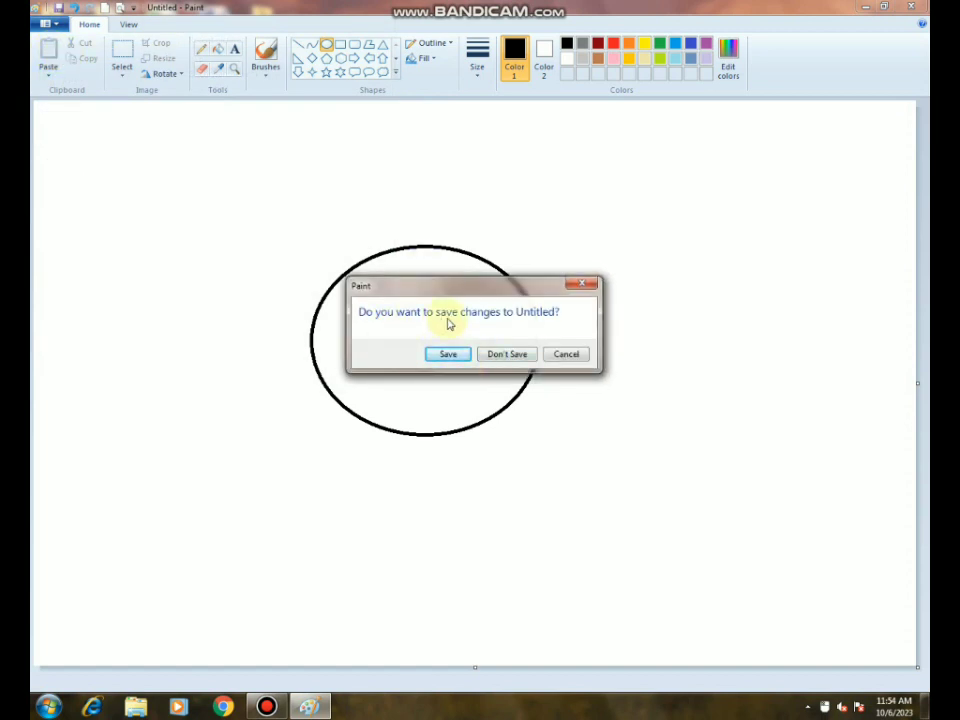
left_click(507, 354)
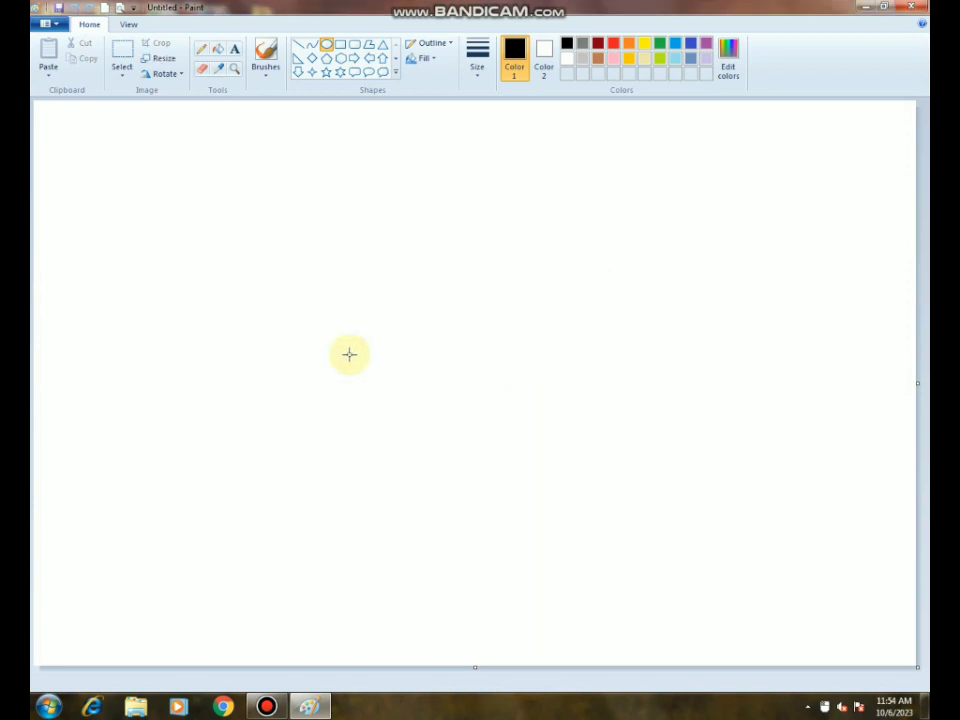
Open the picture p from the recent pictures.
left_click(52, 24)
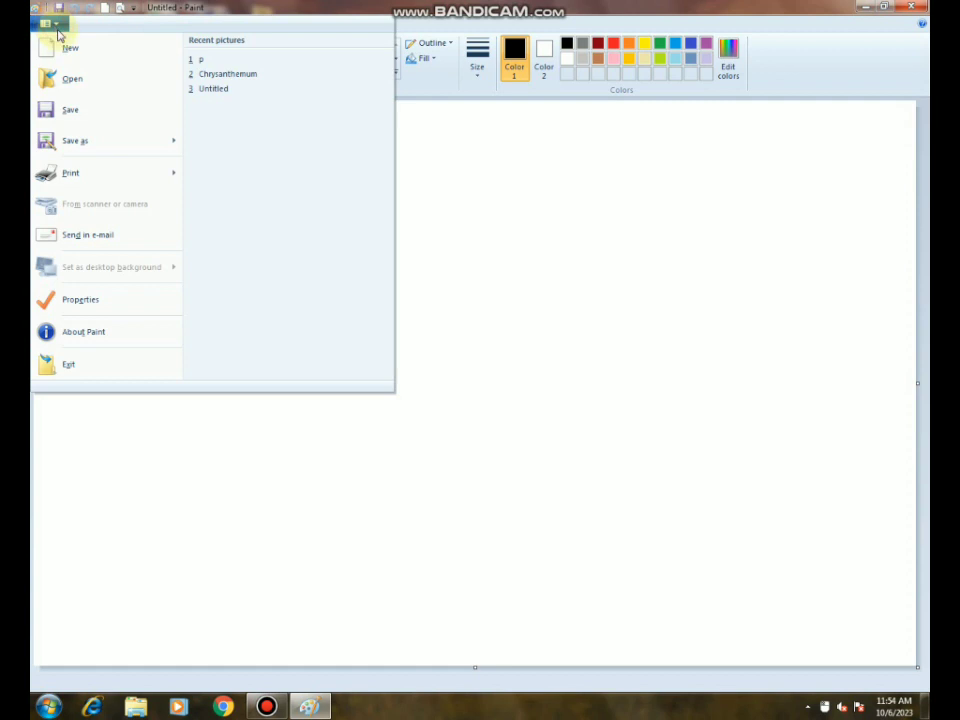
left_click(74, 82)
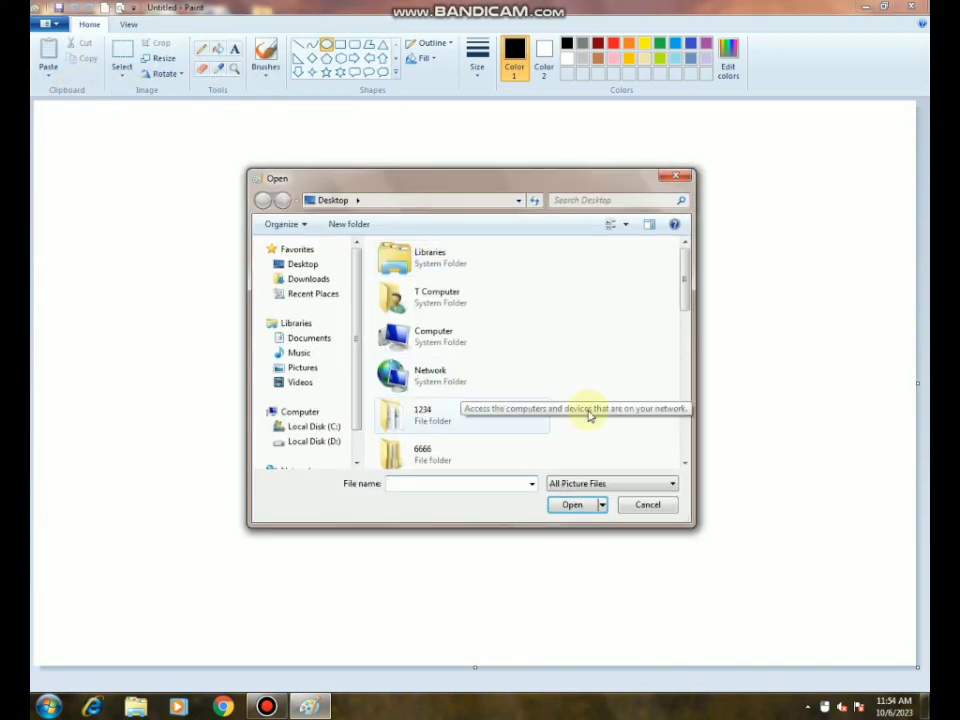
left_click(677, 178)
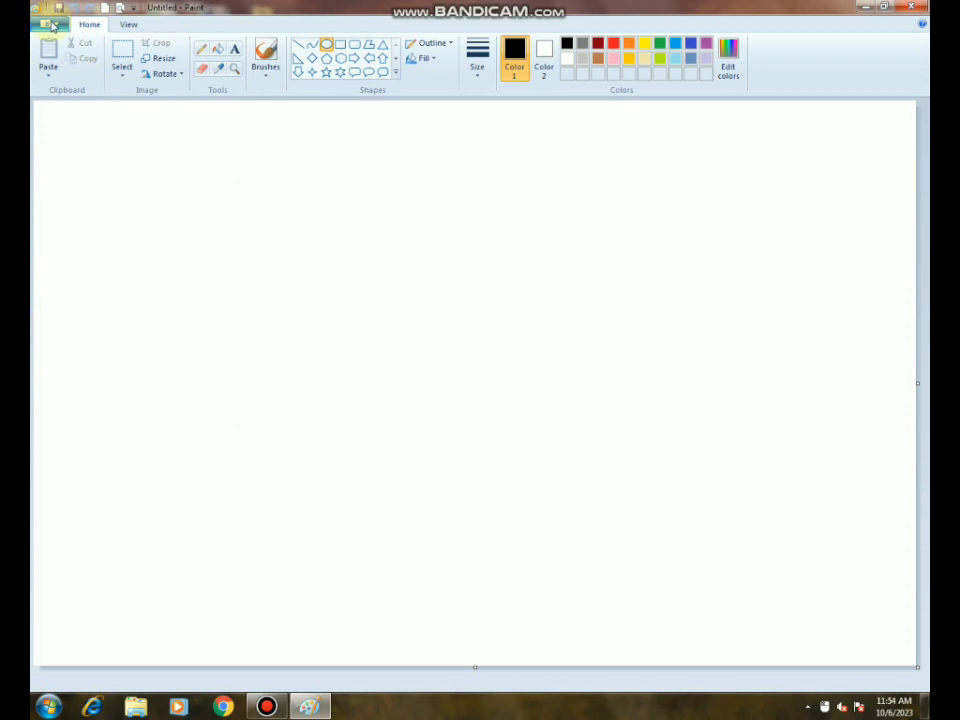
left_click(45, 22)
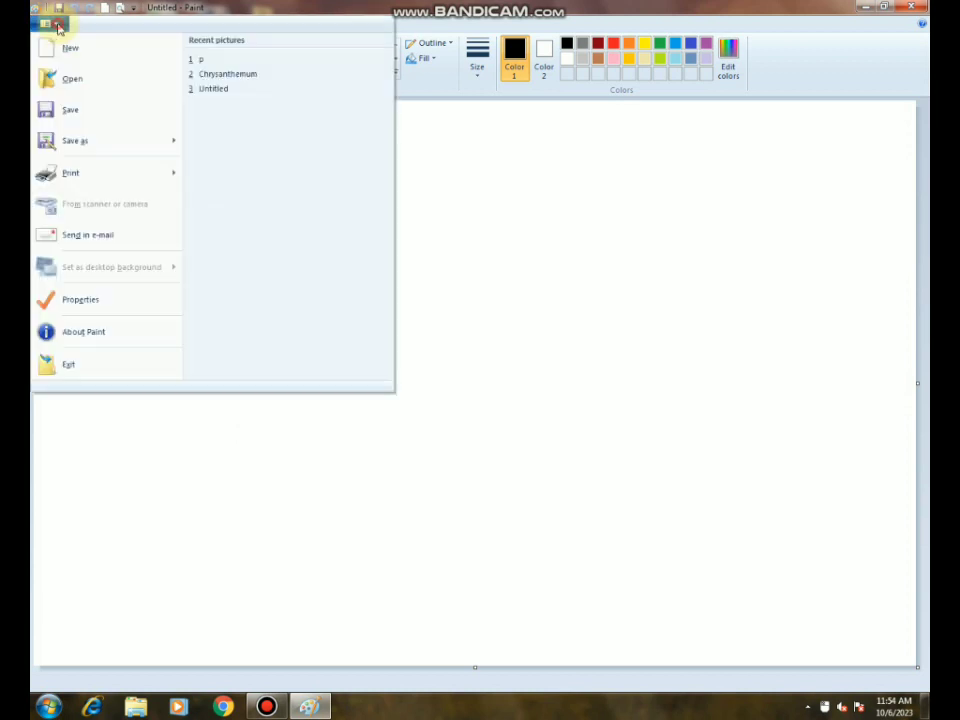
left_click(207, 61)
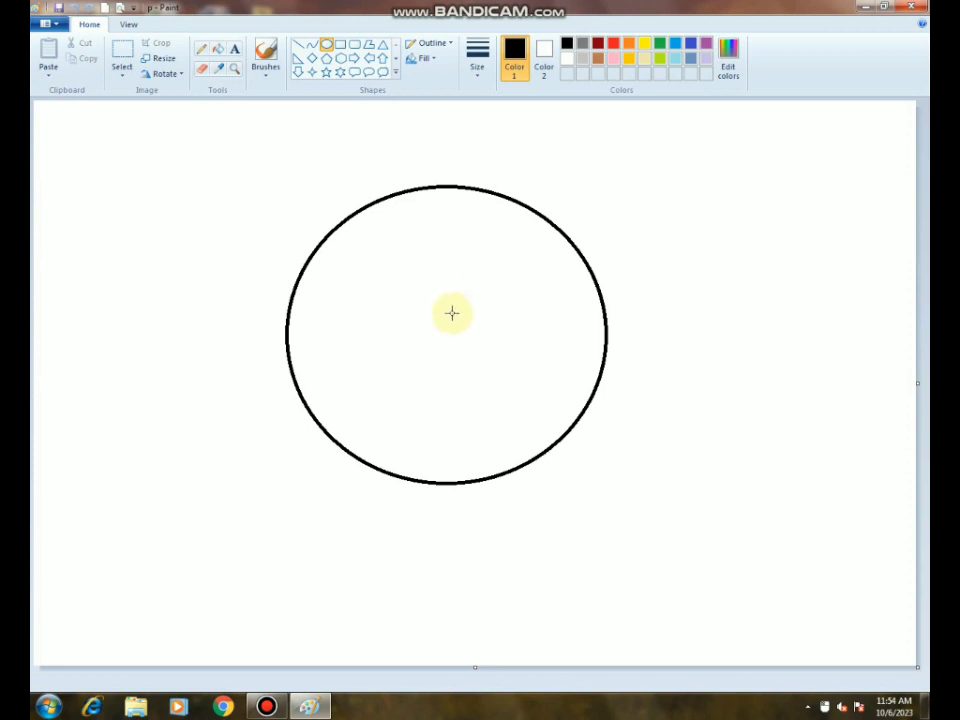
Start a new blank picture in place of the opened picture p.
left_click(55, 25)
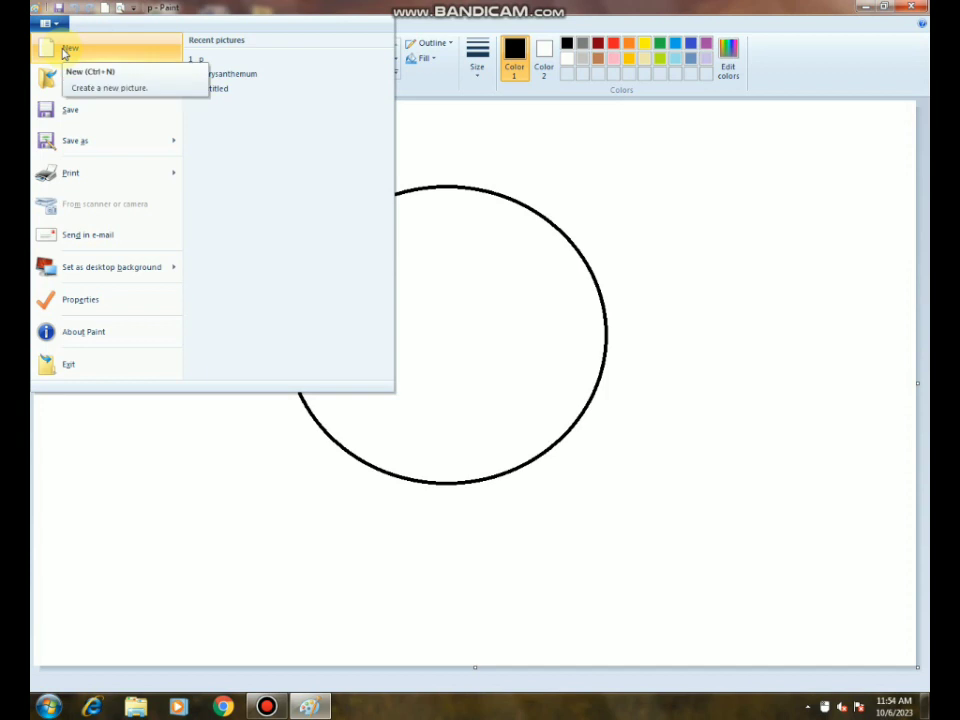
left_click(66, 50)
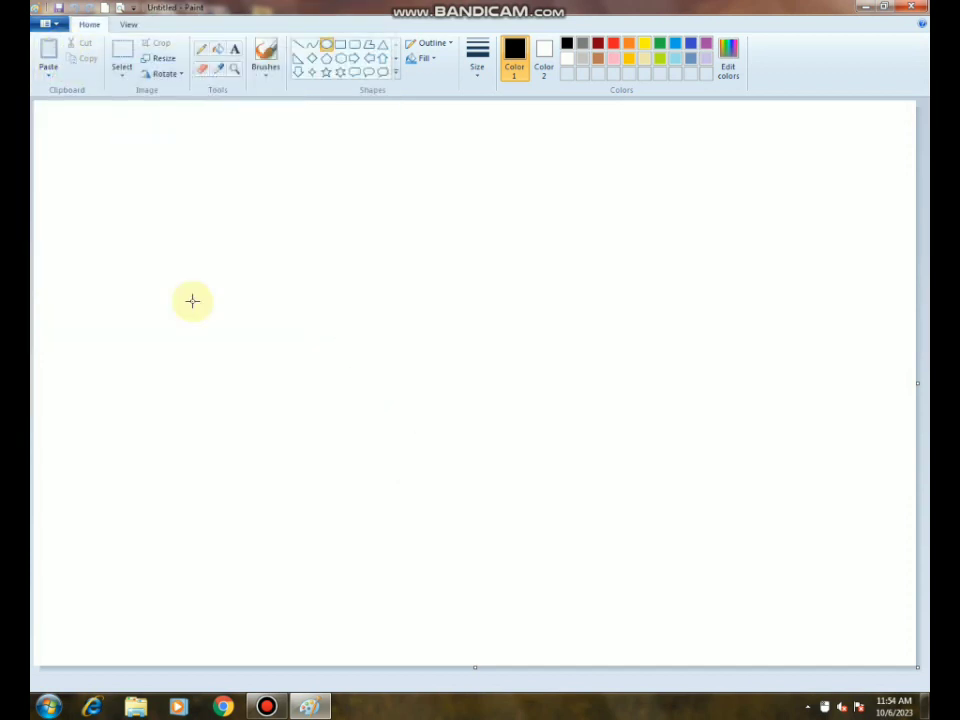
left_click(55, 25)
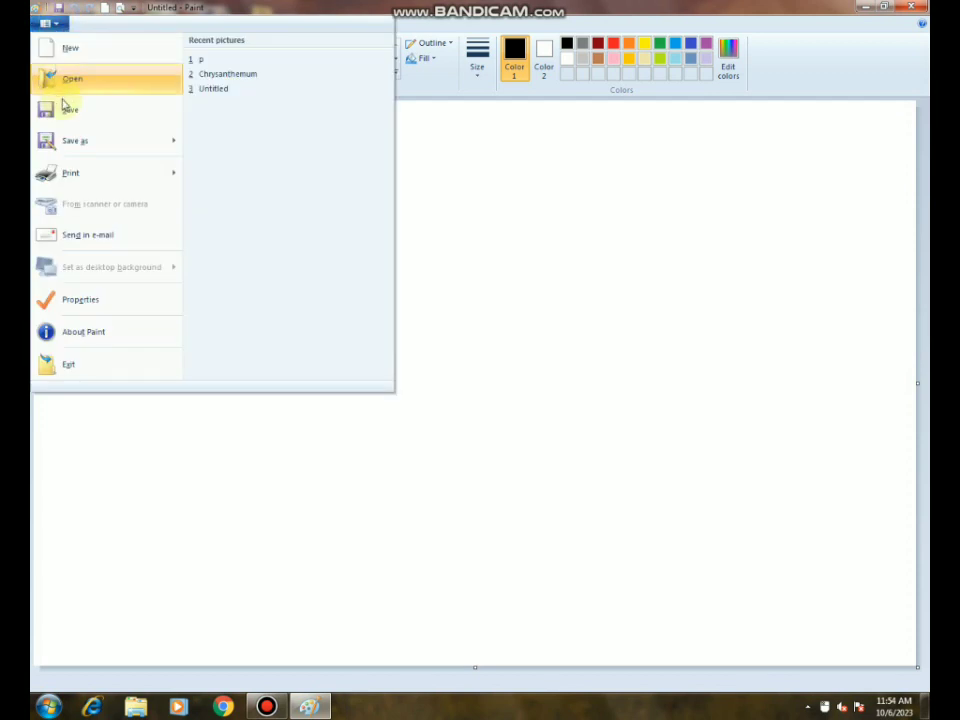
left_click(463, 214)
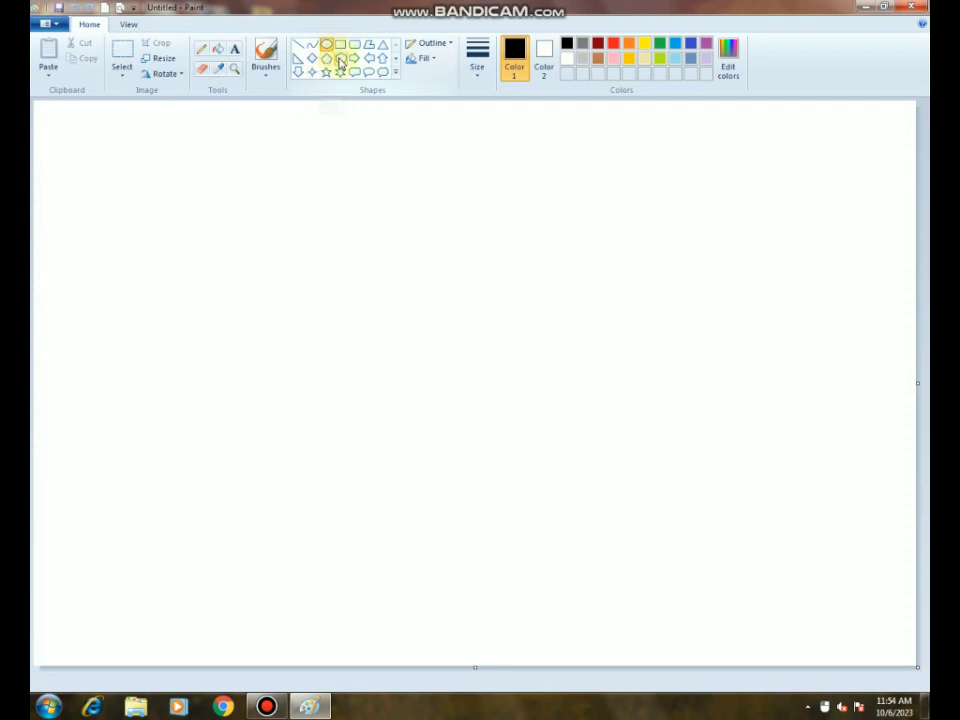
Draw a black six-point star outline slightly left of the middle of the canvas.
left_click(340, 74)
left_click_drag(270, 257, 513, 441)
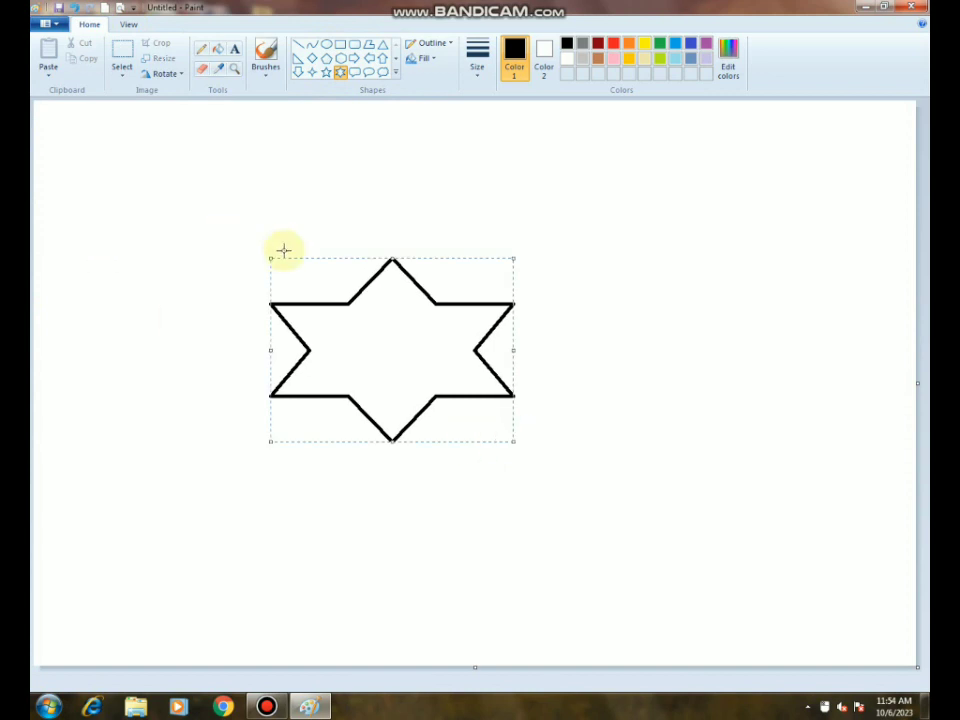
left_click(122, 70)
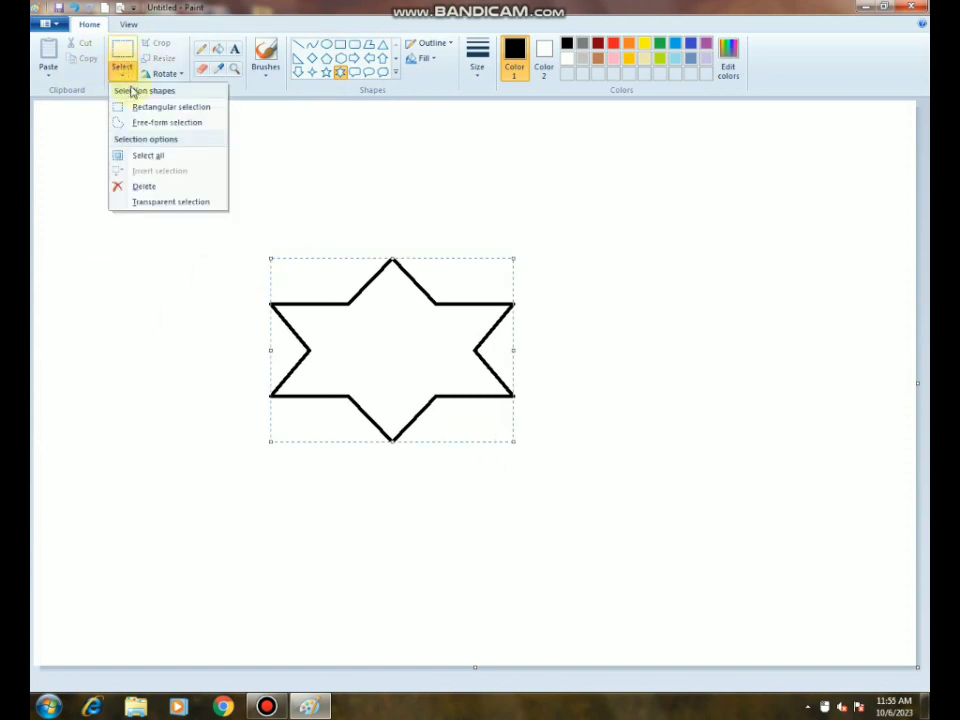
left_click(140, 107)
left_click_drag(225, 229, 609, 459)
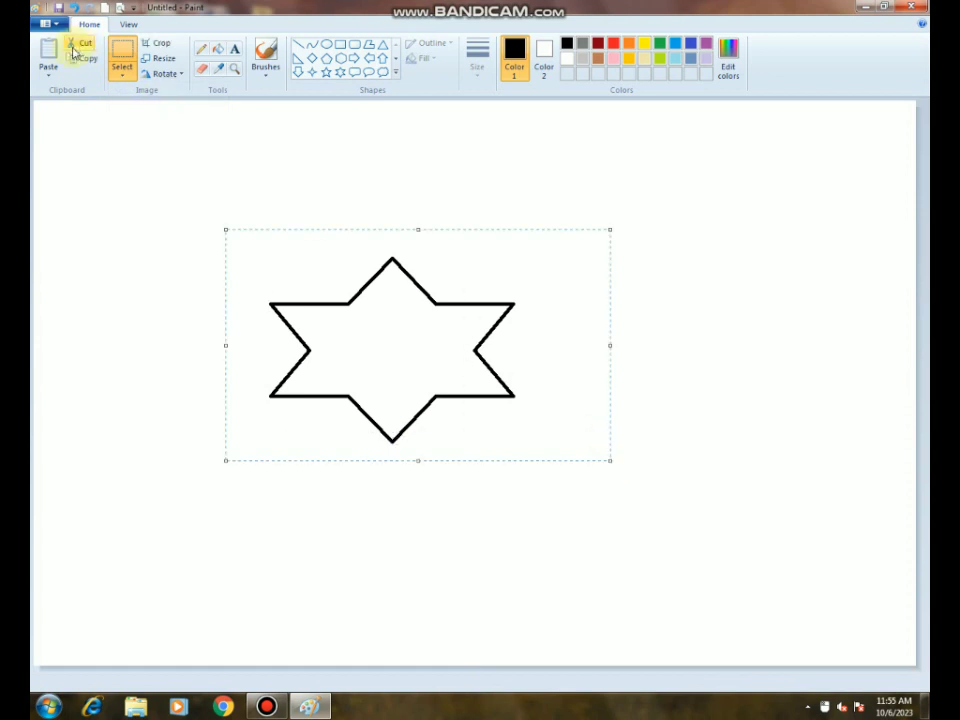
left_click(48, 73)
left_click(70, 106)
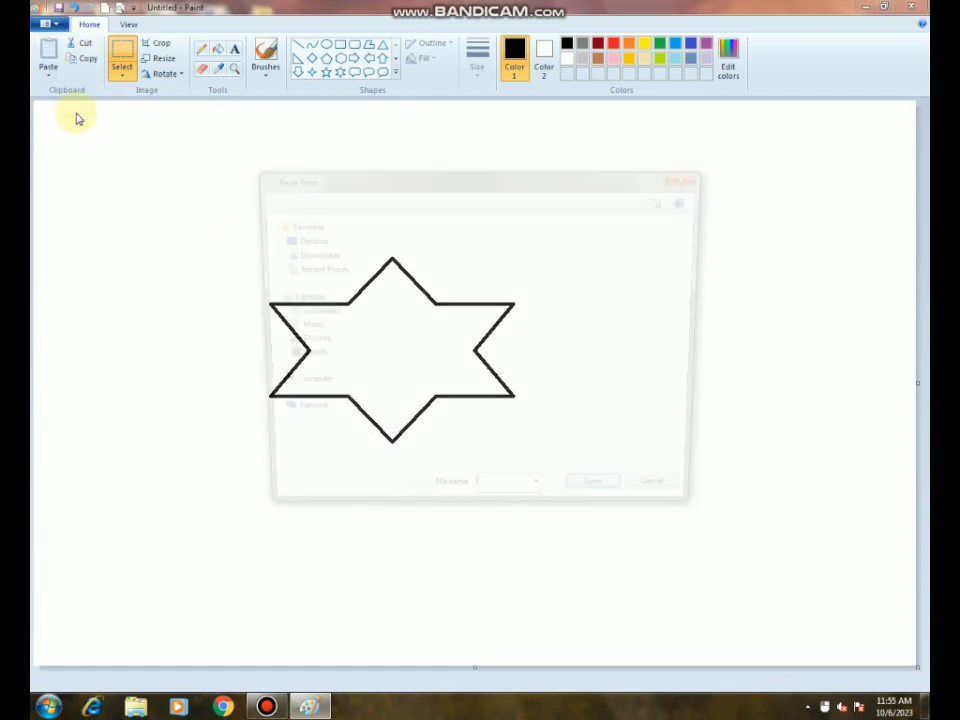
left_click(643, 505)
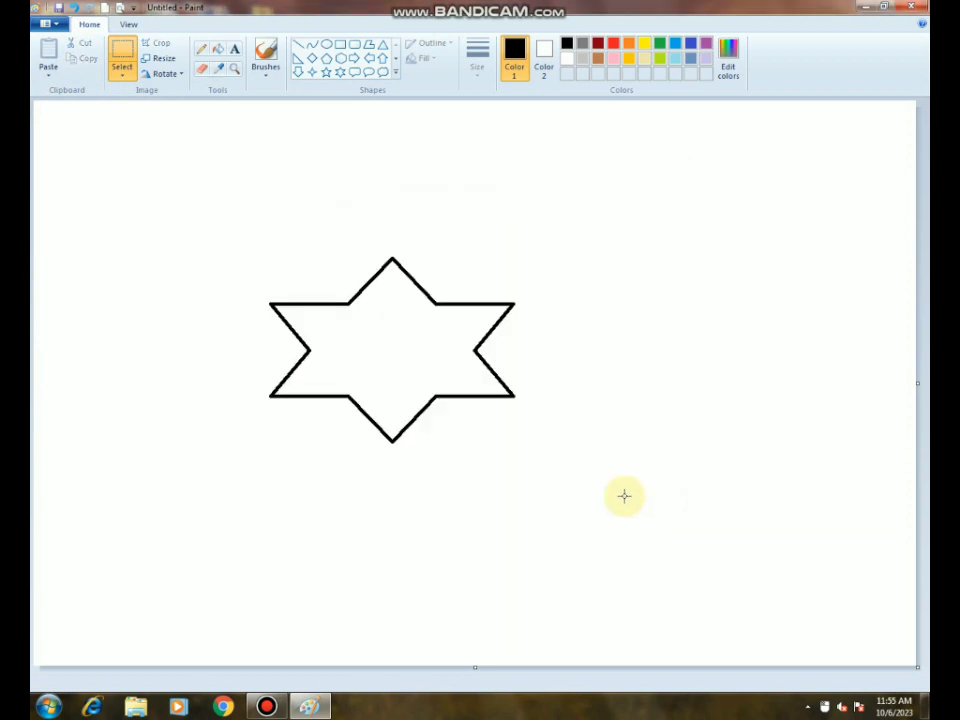
left_click_drag(397, 329, 455, 334)
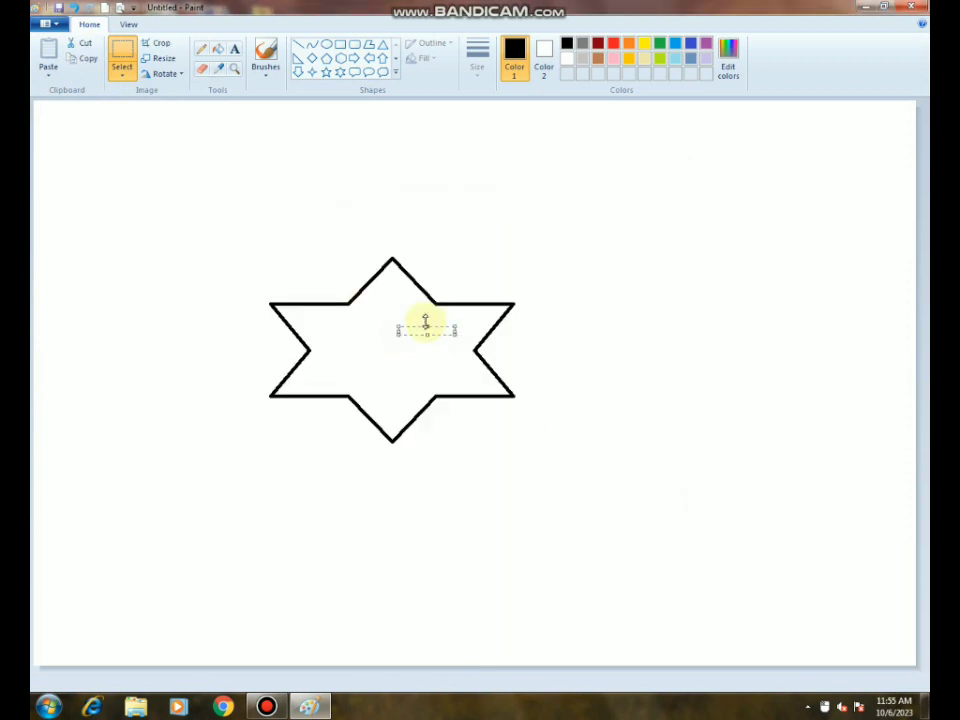
Fill the inside of the six-point star with black.
left_click(218, 48)
left_click(392, 330)
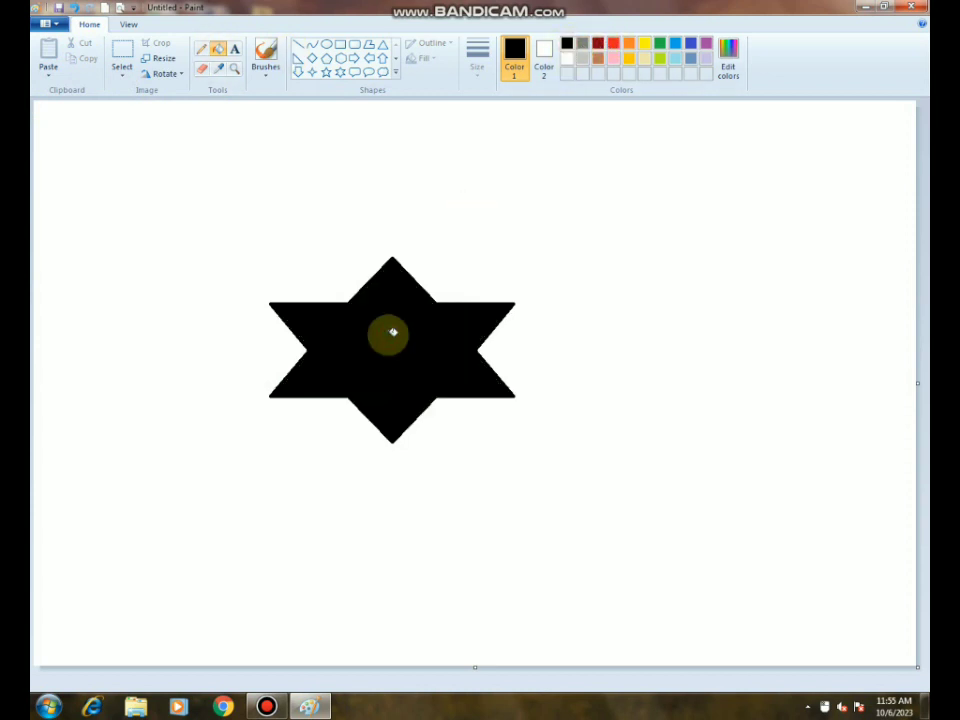
Save the star picture to the Desktop as pak in 24-bit Bitmap format.
left_click(50, 24)
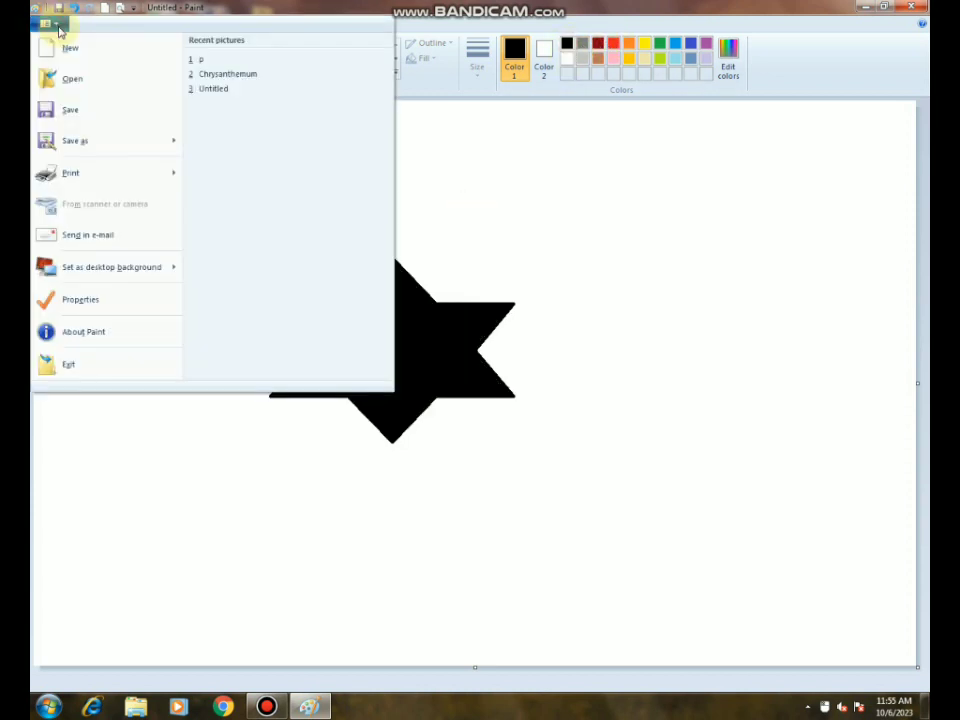
left_click(69, 112)
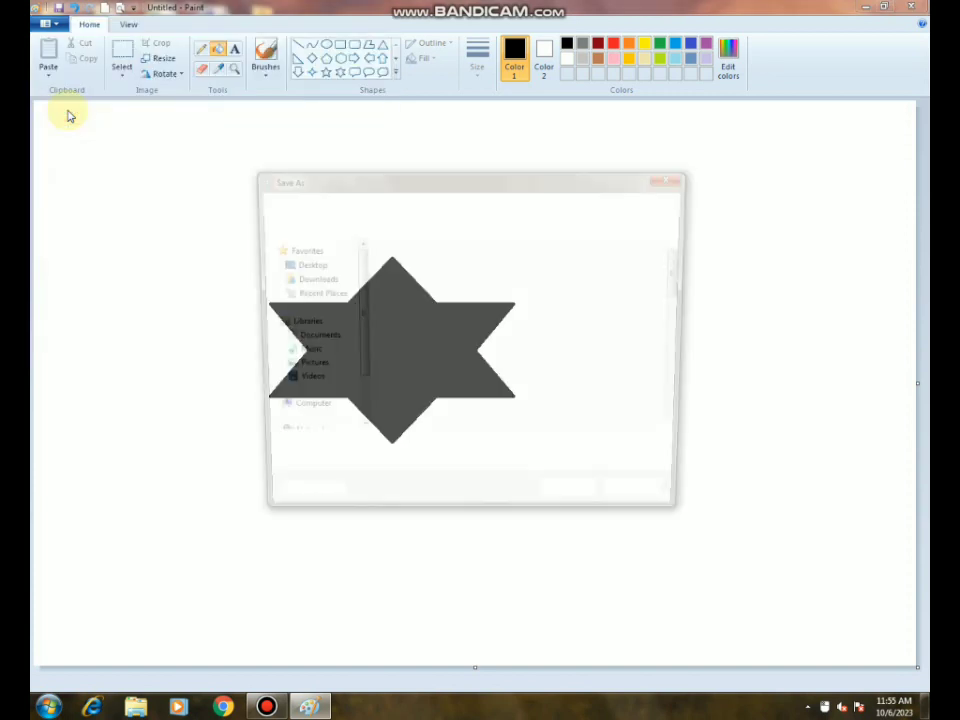
left_click_drag(461, 178, 330, 143)
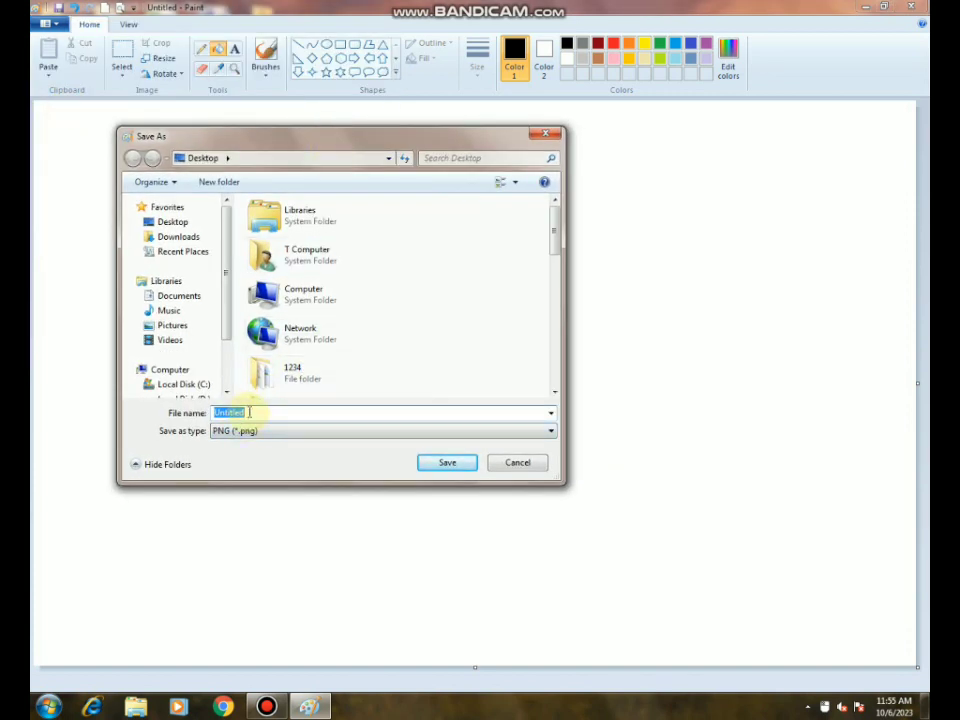
key("BackSpace")
type("pak")
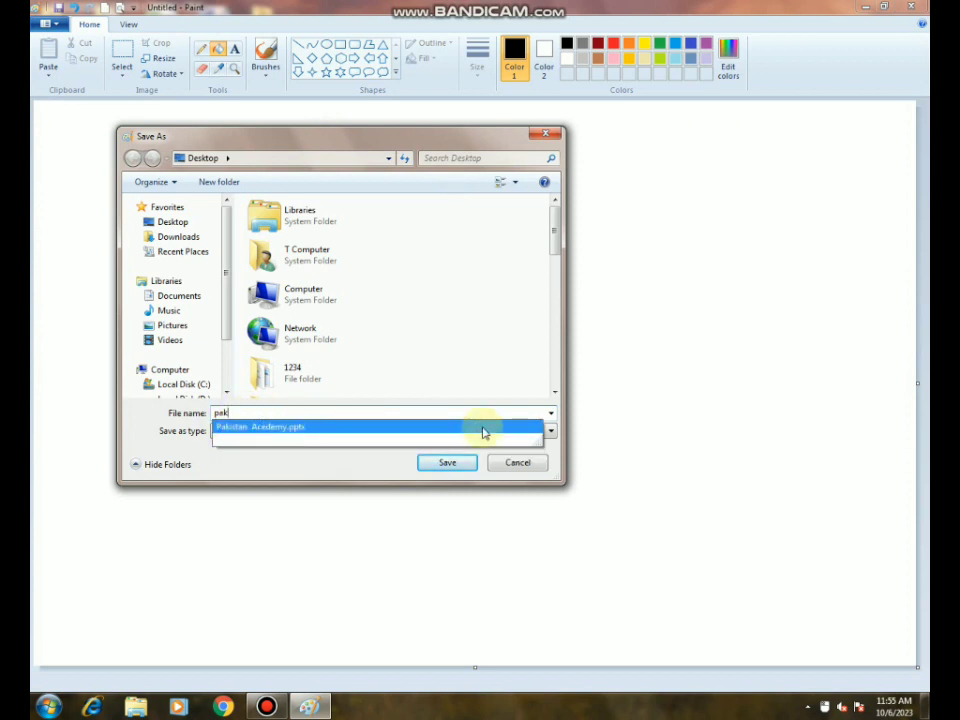
left_click(551, 450)
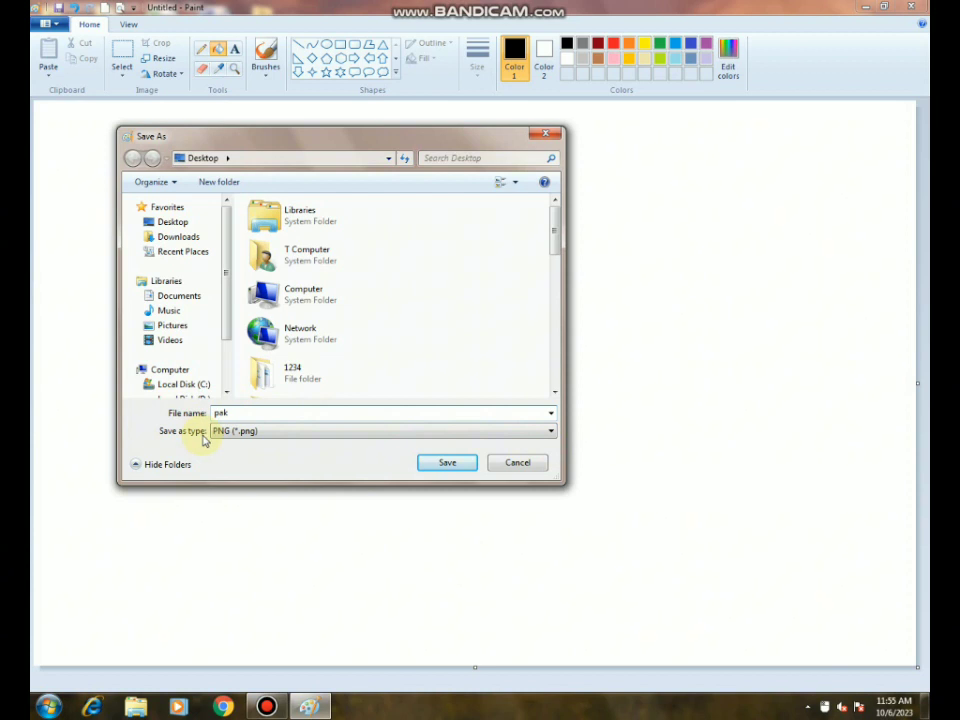
left_click(551, 431)
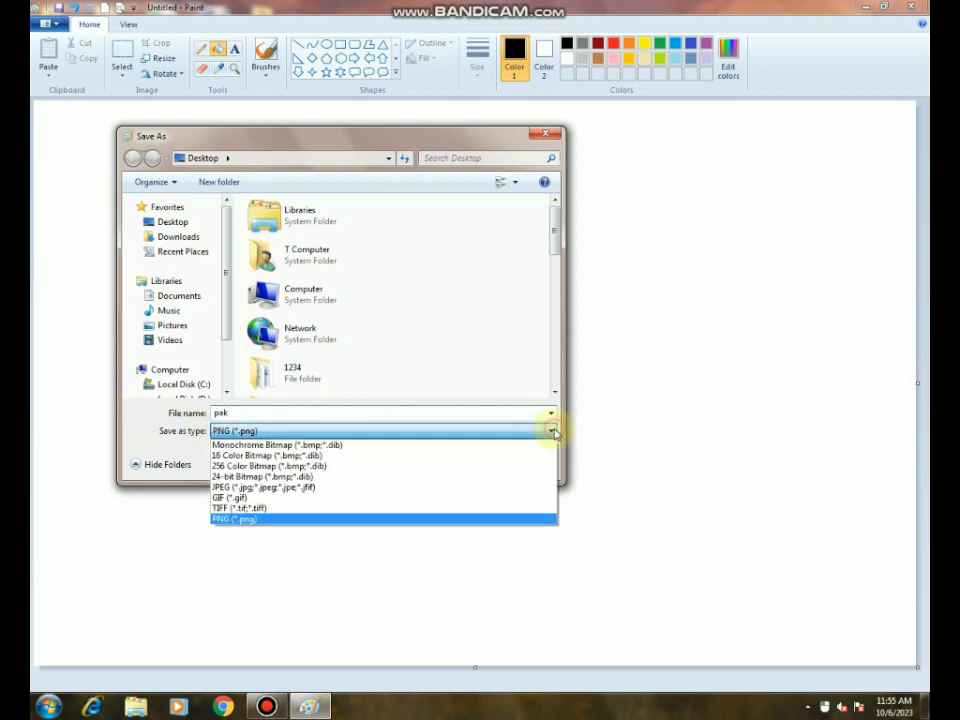
left_click(249, 479)
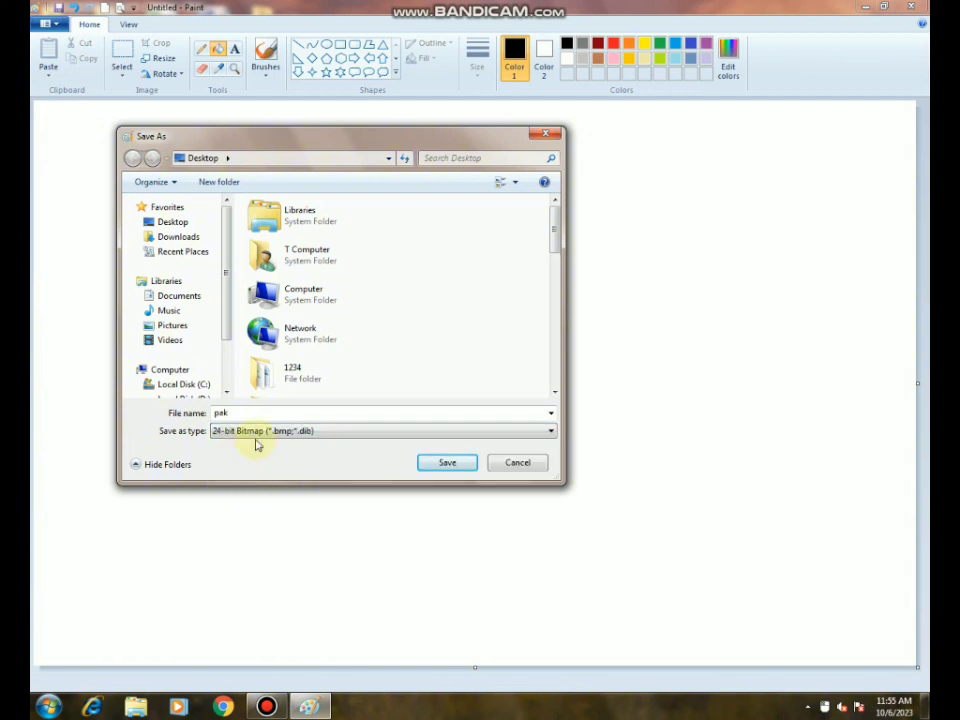
left_click(438, 466)
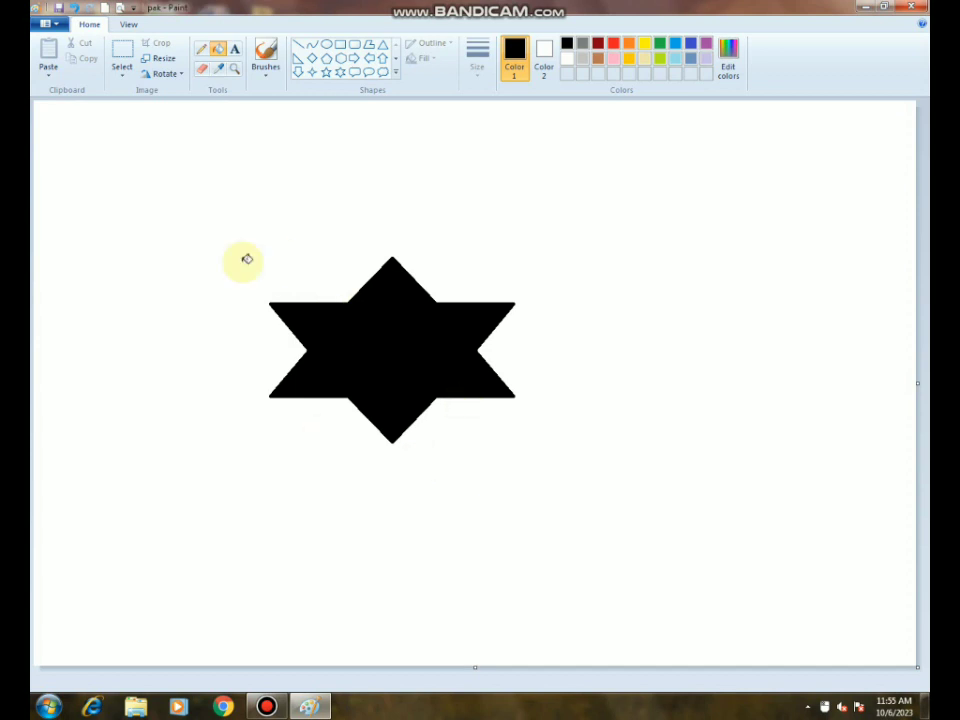
Start a new blank picture after saving pak.
left_click(55, 25)
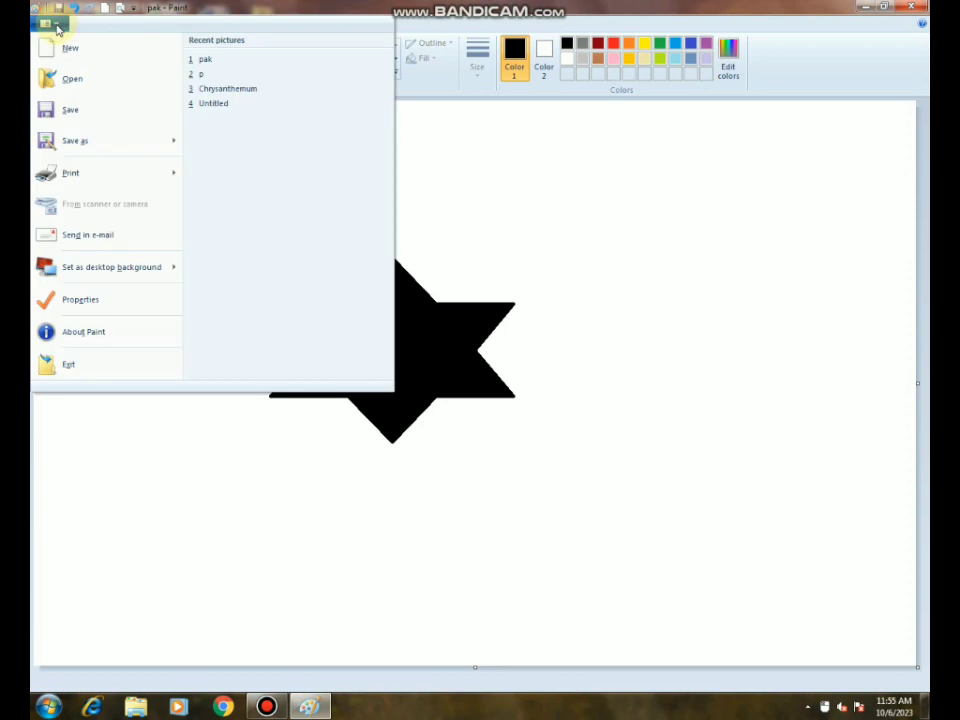
left_click(70, 48)
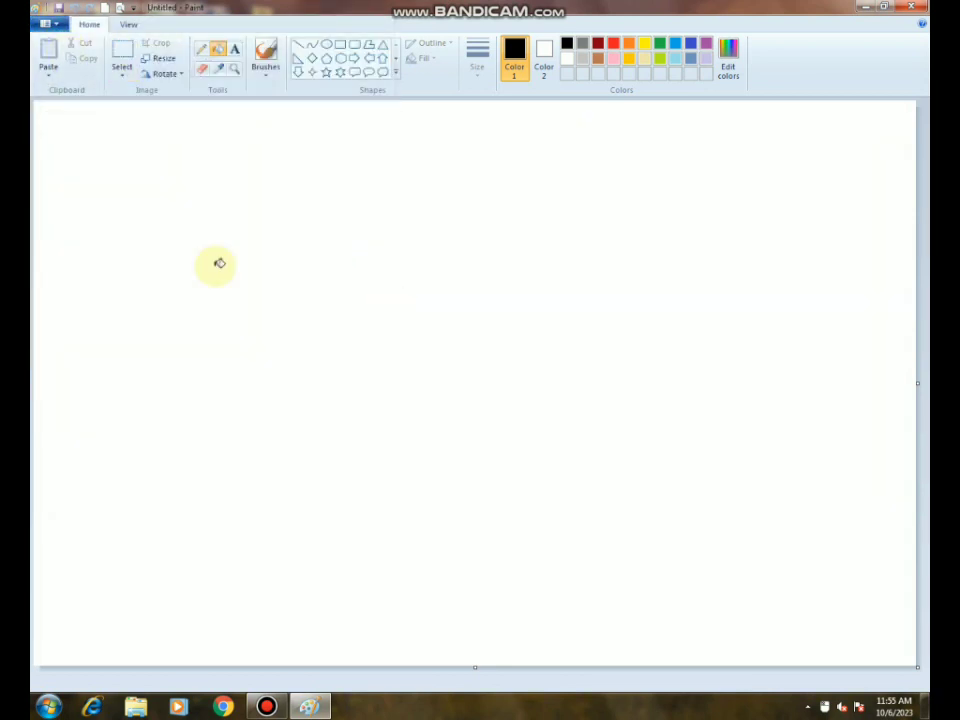
Reopen the recent picture pak and start a new blank picture again.
left_click(57, 27)
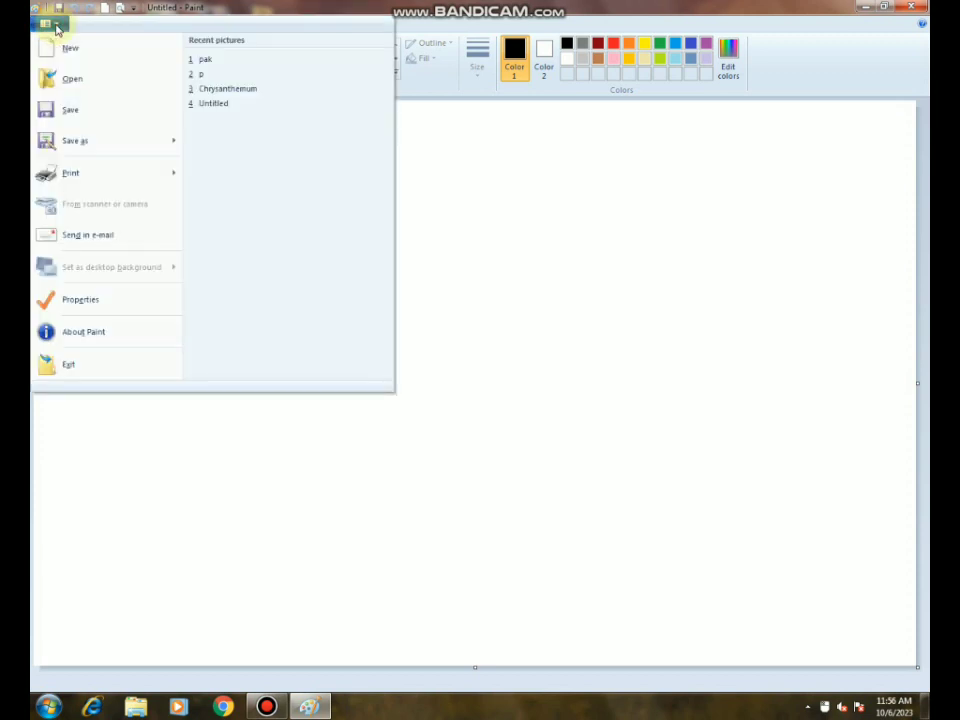
left_click(207, 61)
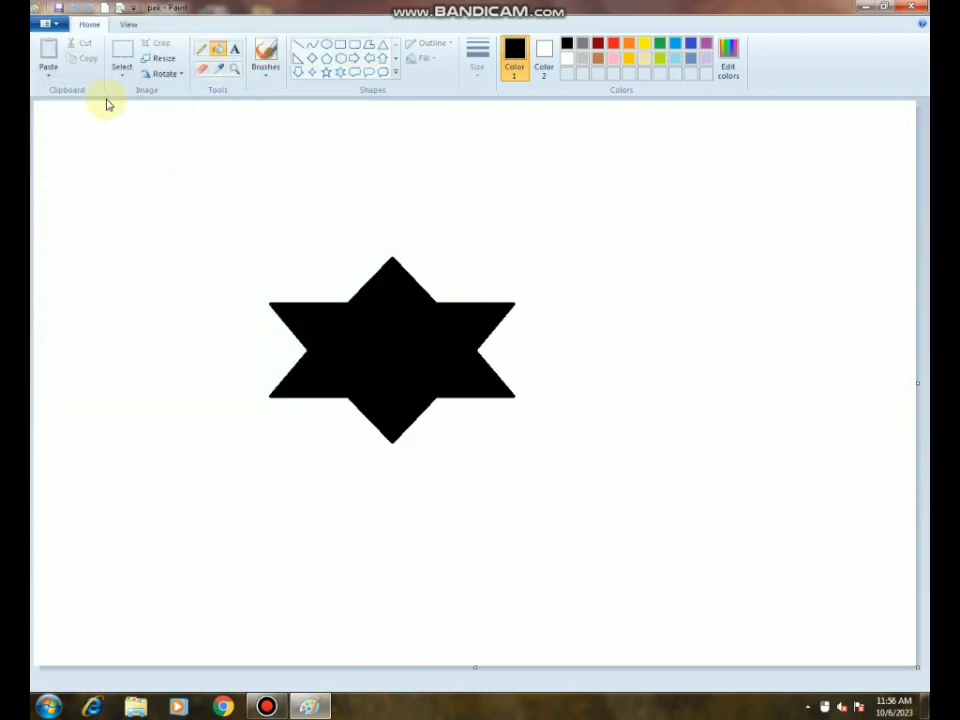
left_click(50, 22)
left_click(50, 44)
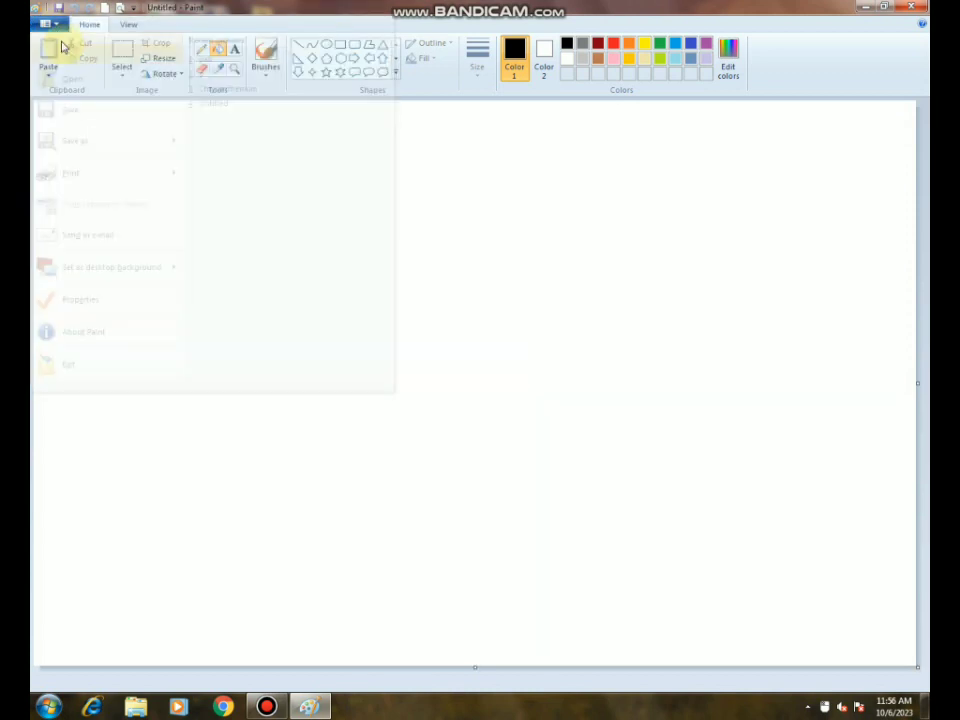
Look at the Save As dialog for a JPEG picture and cancel it without saving.
left_click(52, 24)
mouse_move(69, 150)
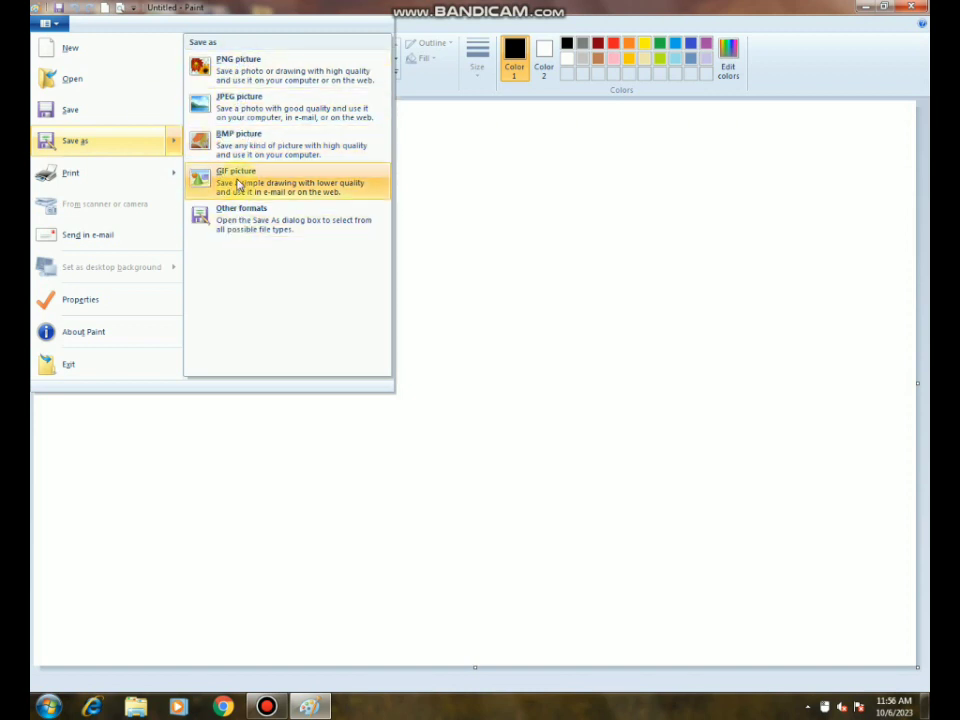
left_click(225, 106)
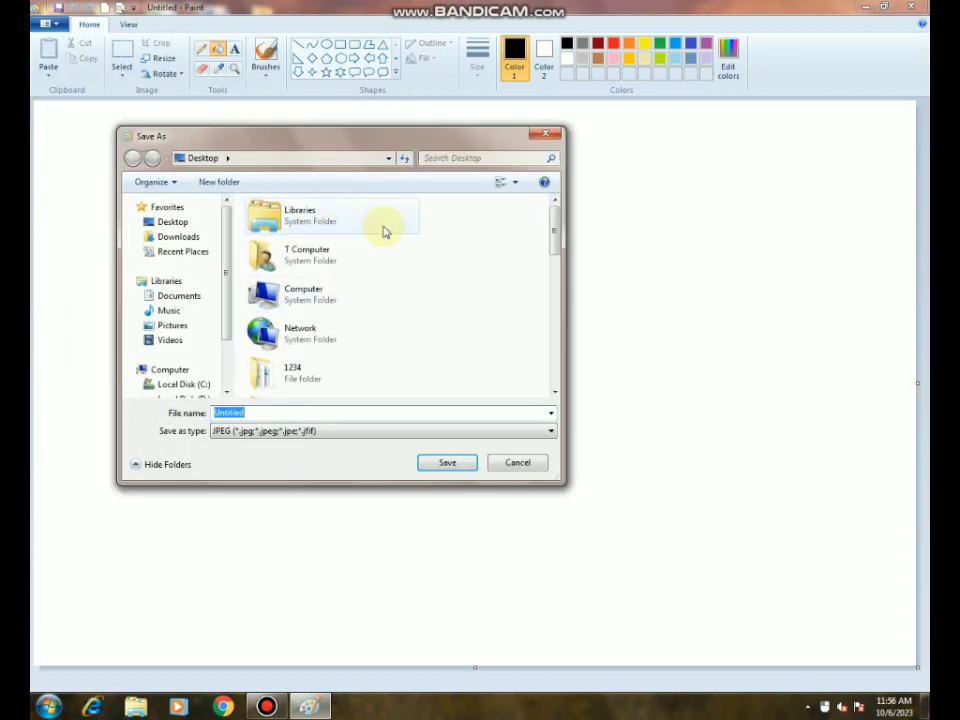
left_click(517, 462)
Set the number of copies to 5 in the Print dialog and cancel without printing.
left_click(50, 25)
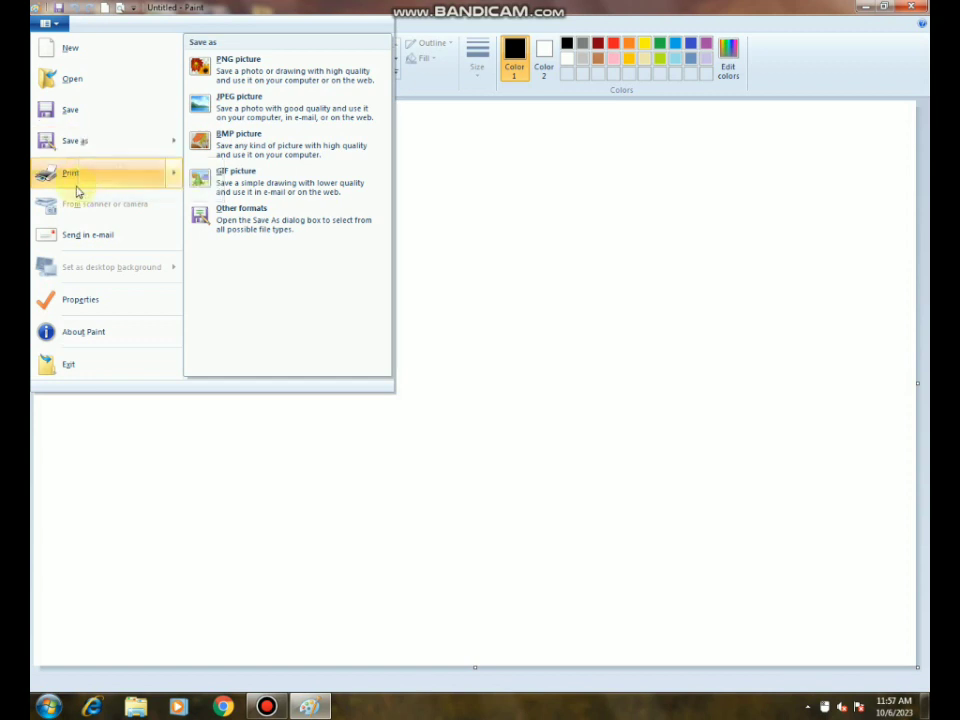
left_click(71, 178)
left_click_drag(236, 21, 262, 115)
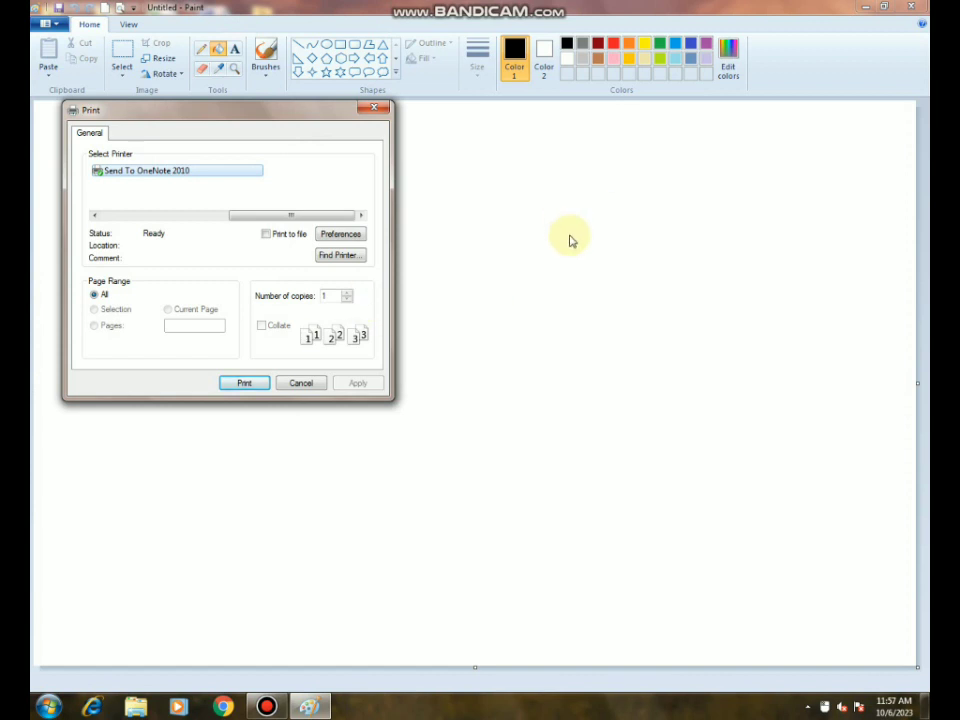
double_click(326, 295)
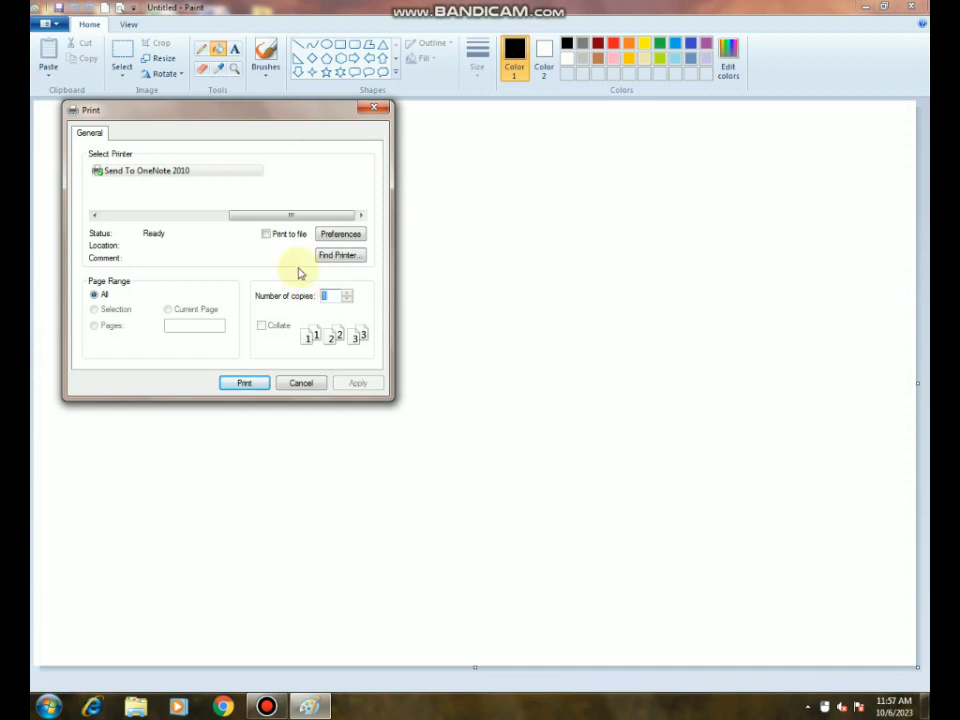
type("5")
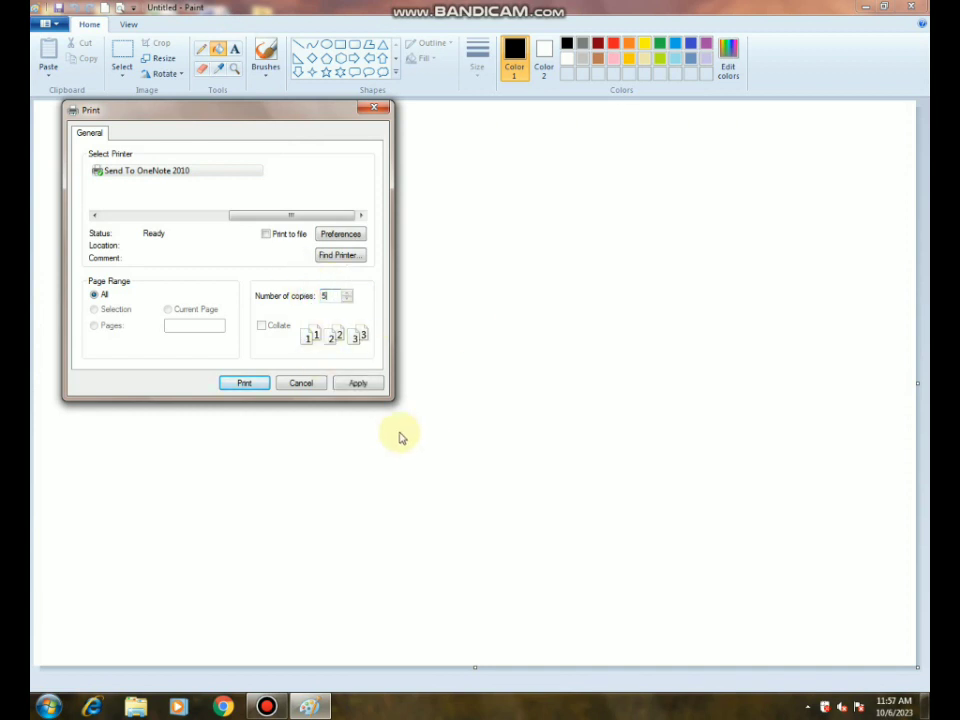
left_click(244, 388)
left_click(329, 289)
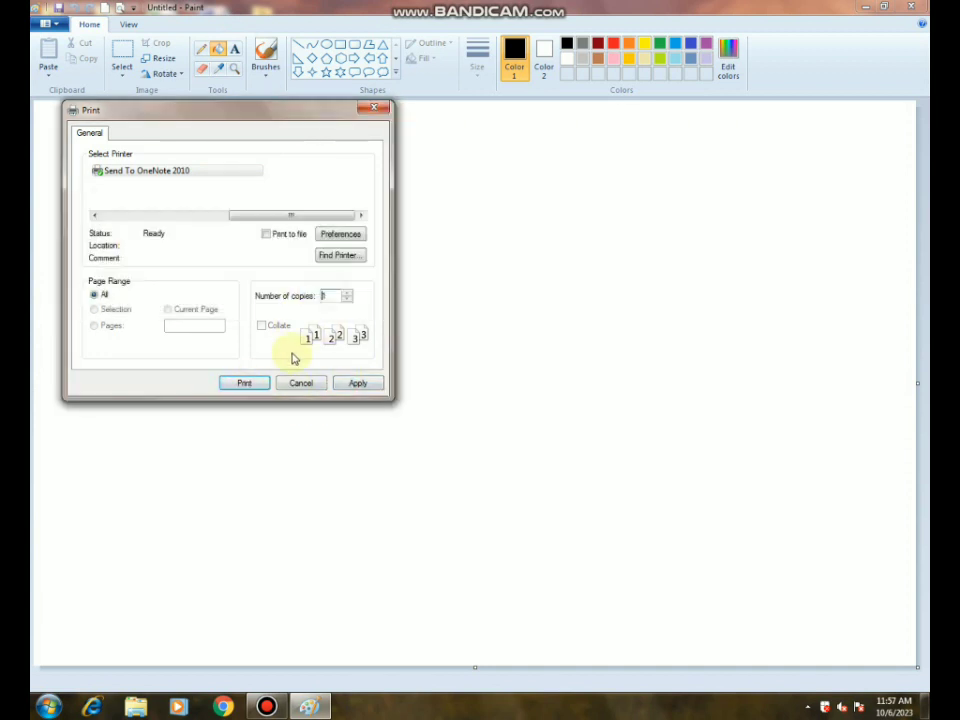
left_click(298, 382)
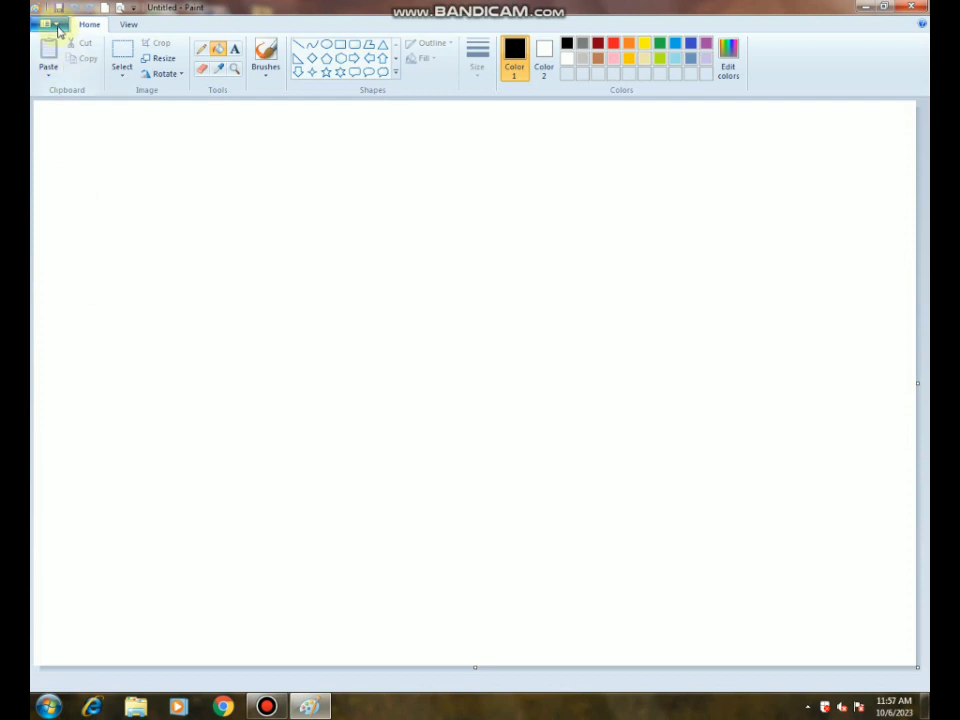
Try portrait orientation in the page setup, switch back to landscape and accept the settings.
left_click(50, 23)
mouse_move(70, 175)
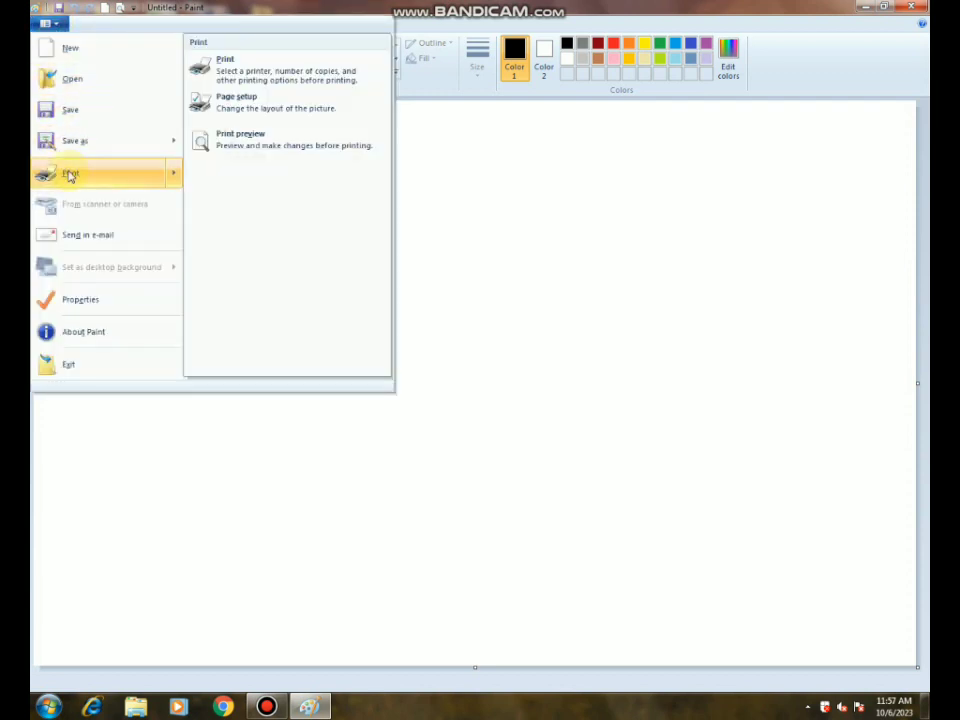
left_click(225, 102)
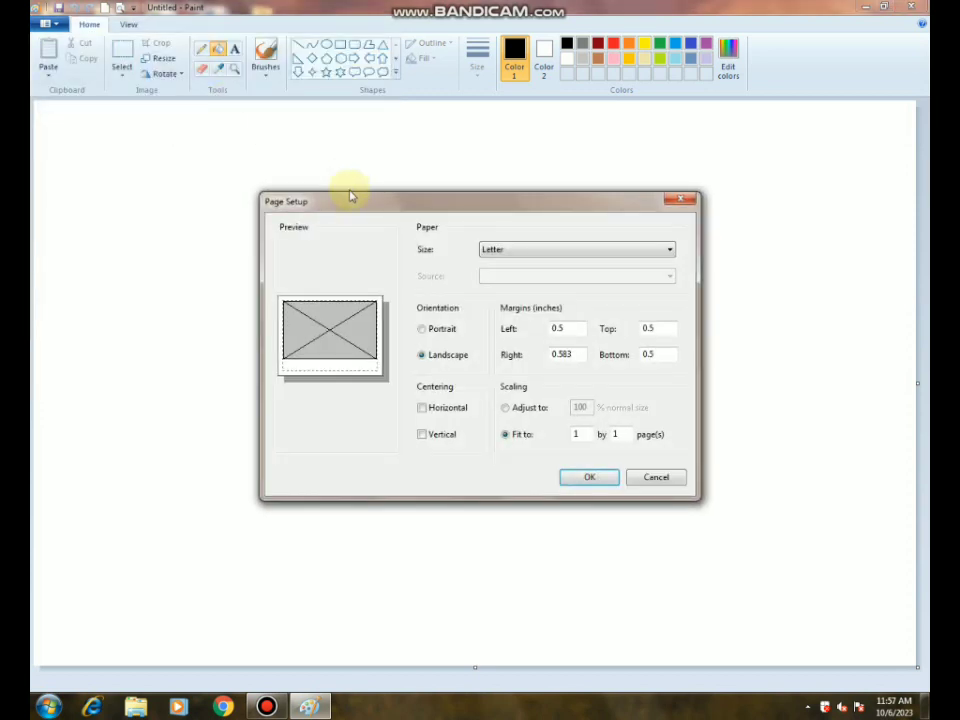
left_click_drag(350, 197, 224, 160)
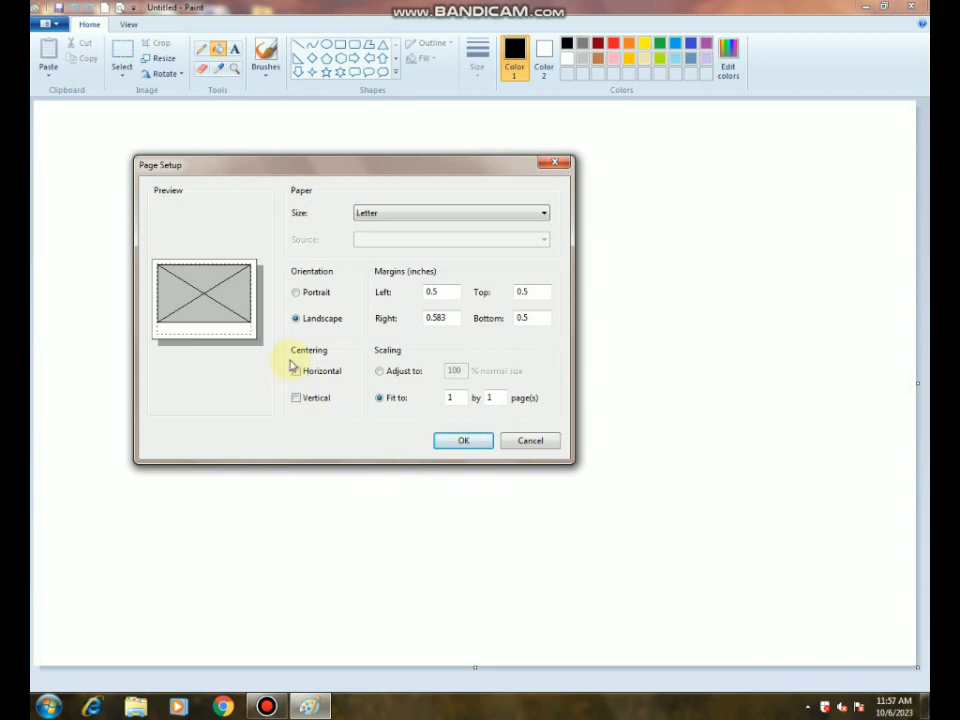
left_click(296, 292)
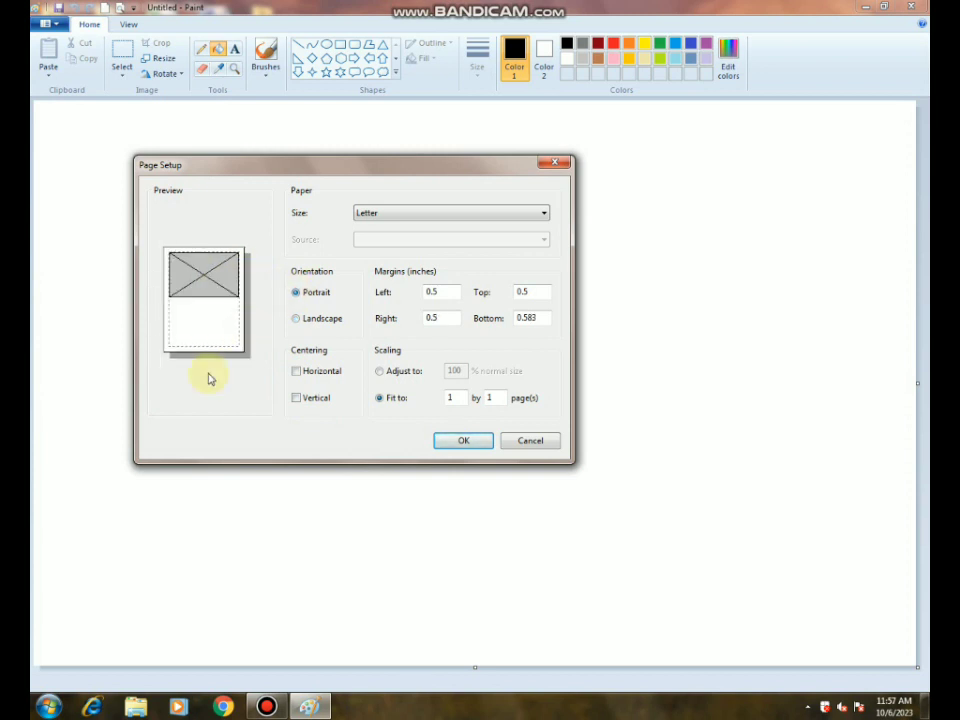
left_click(296, 318)
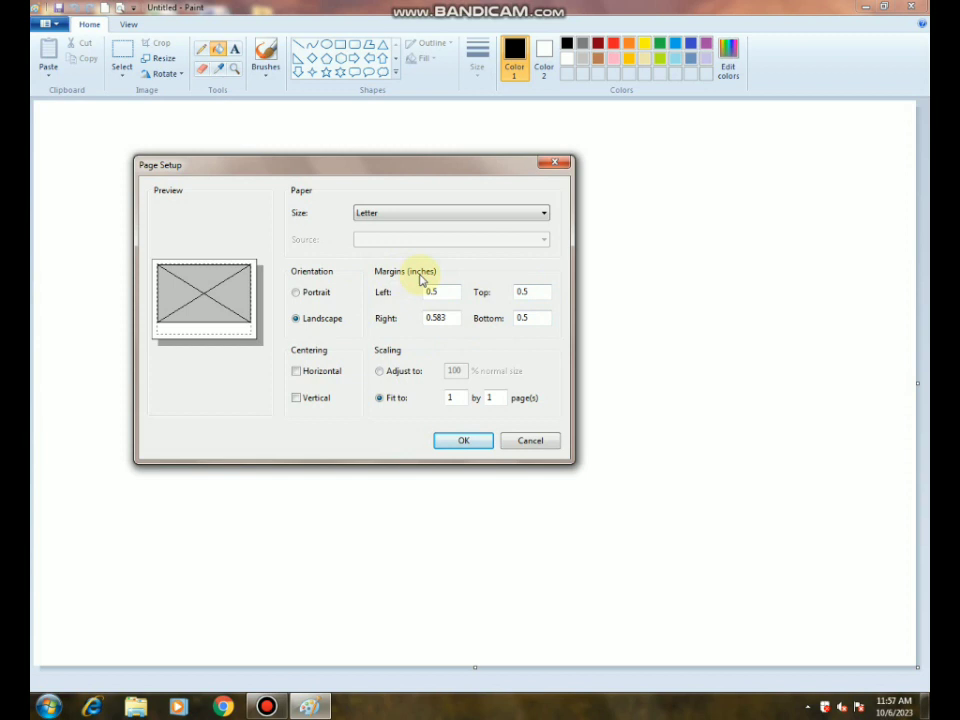
left_click(462, 442)
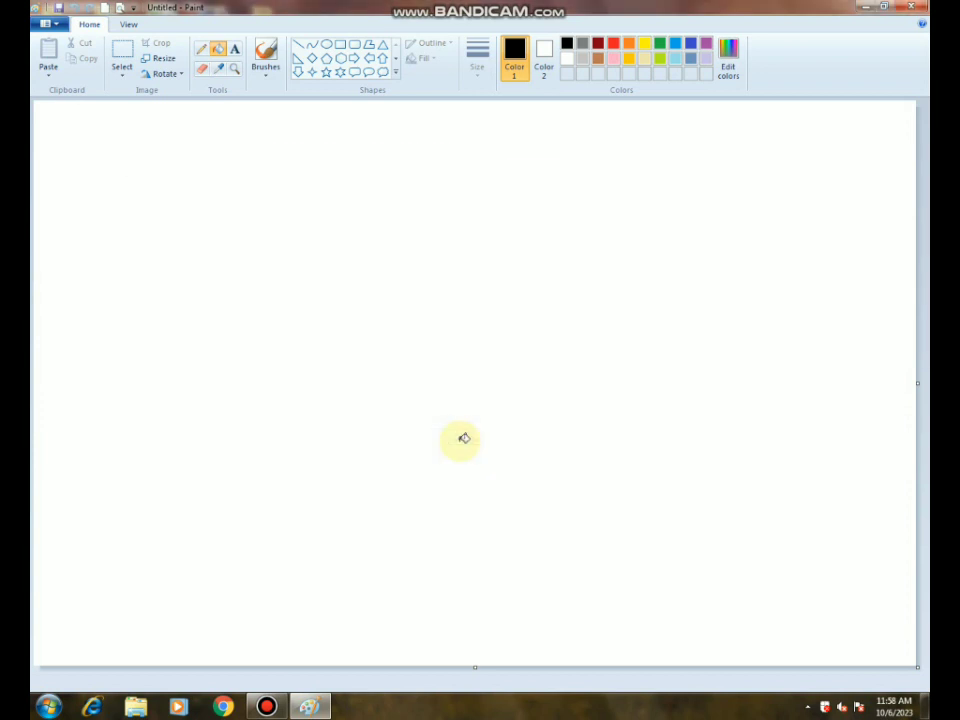
left_click(55, 25)
mouse_move(71, 174)
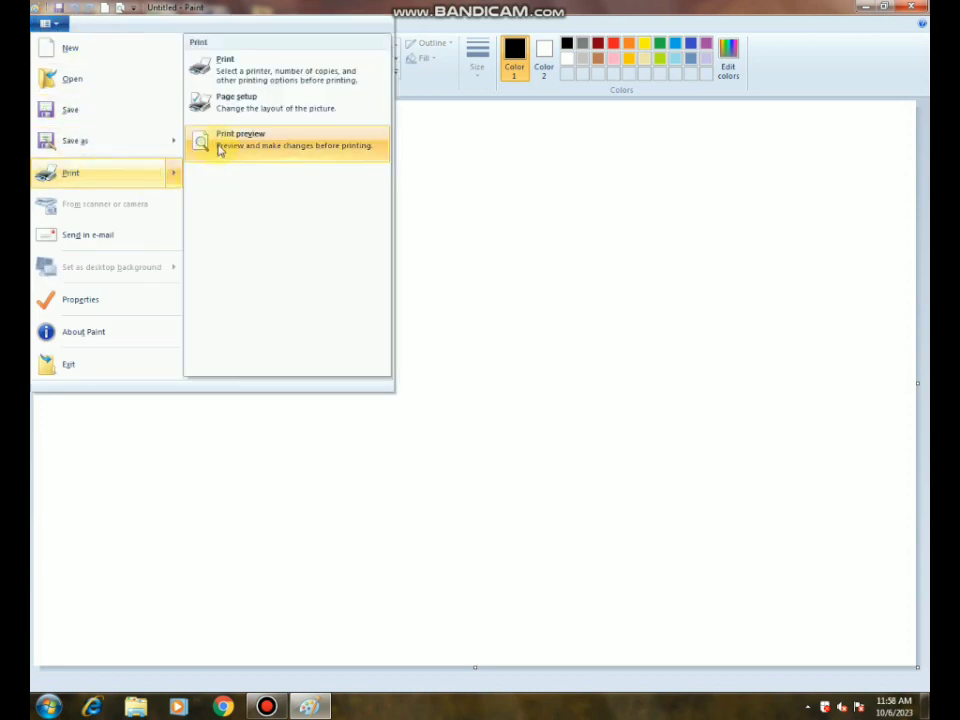
left_click(433, 171)
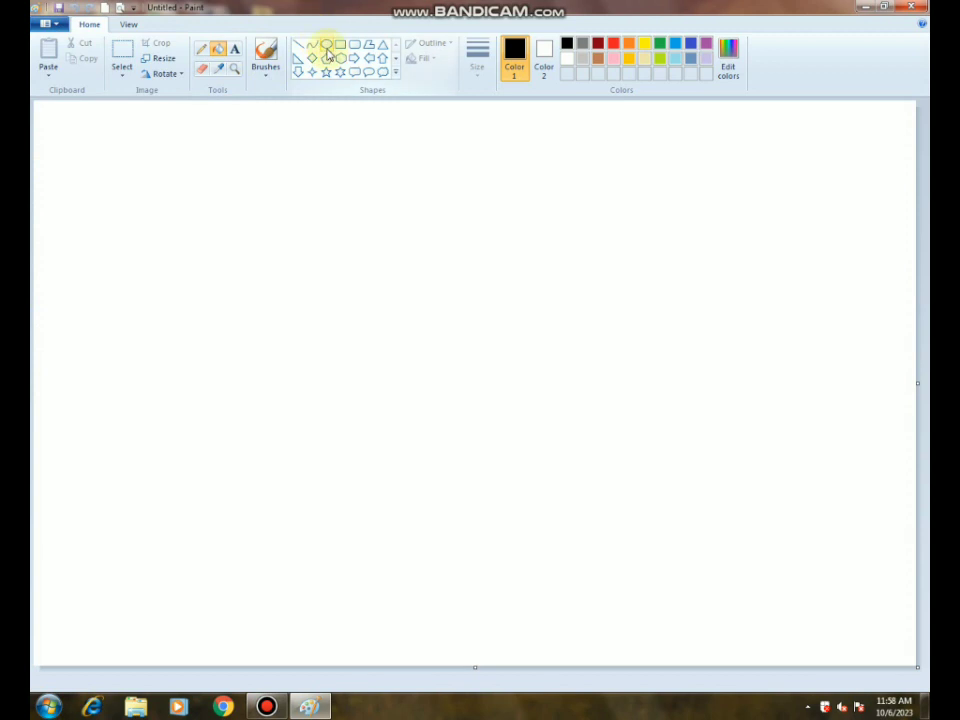
Draw a black ellipse outline about 258 × 209 px slightly left of the middle of the canvas.
left_click(327, 48)
left_click_drag(336, 279, 517, 425)
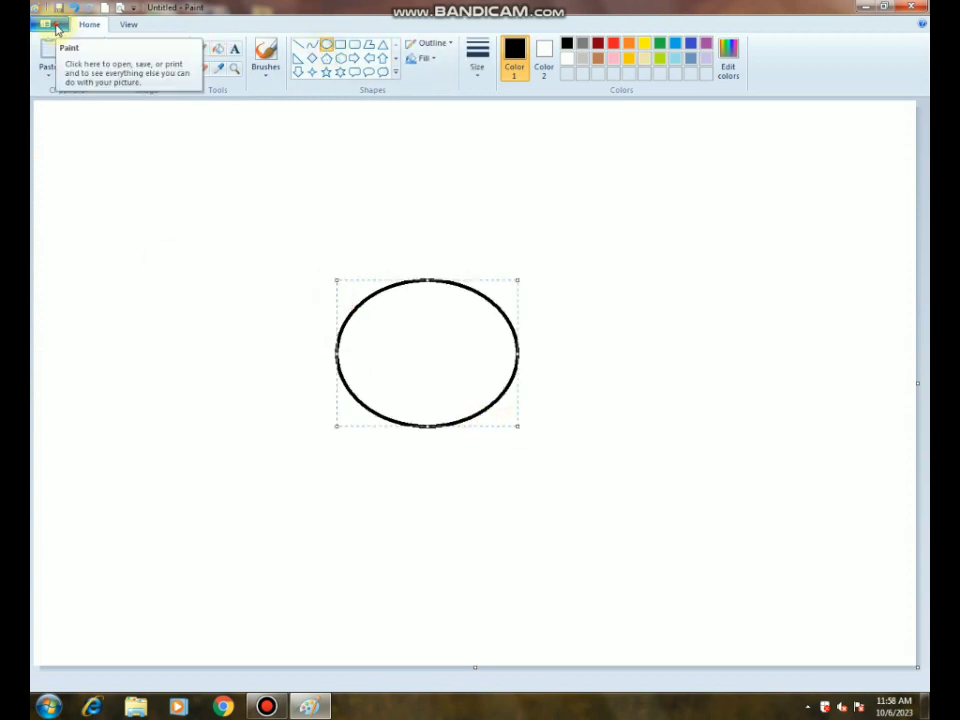
View the ellipse picture in print preview, zooming in once and back out.
left_click(57, 29)
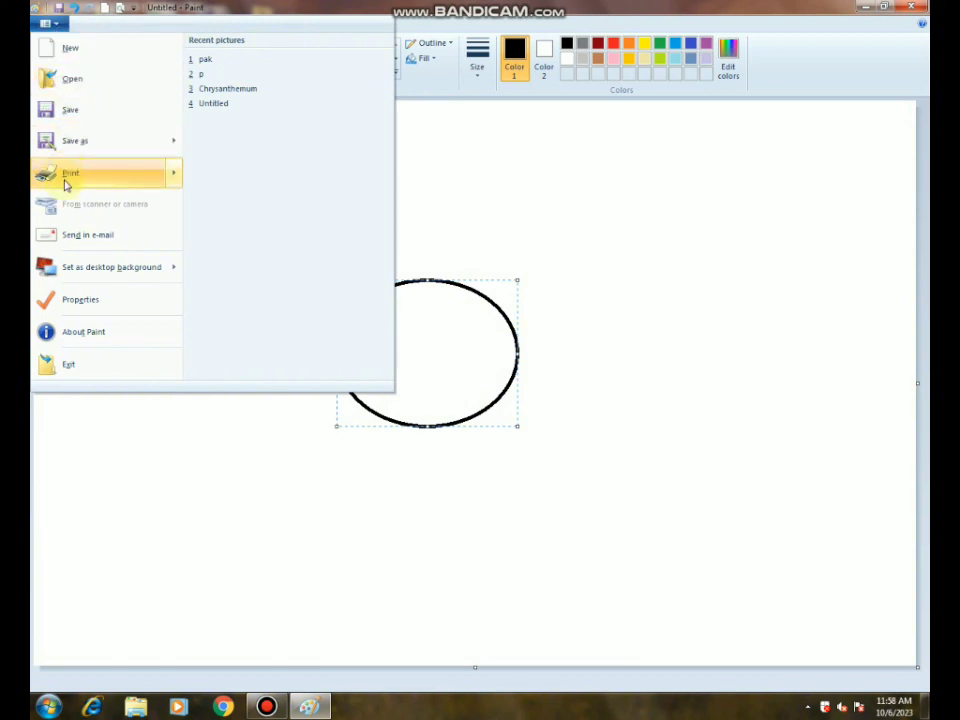
mouse_move(65, 187)
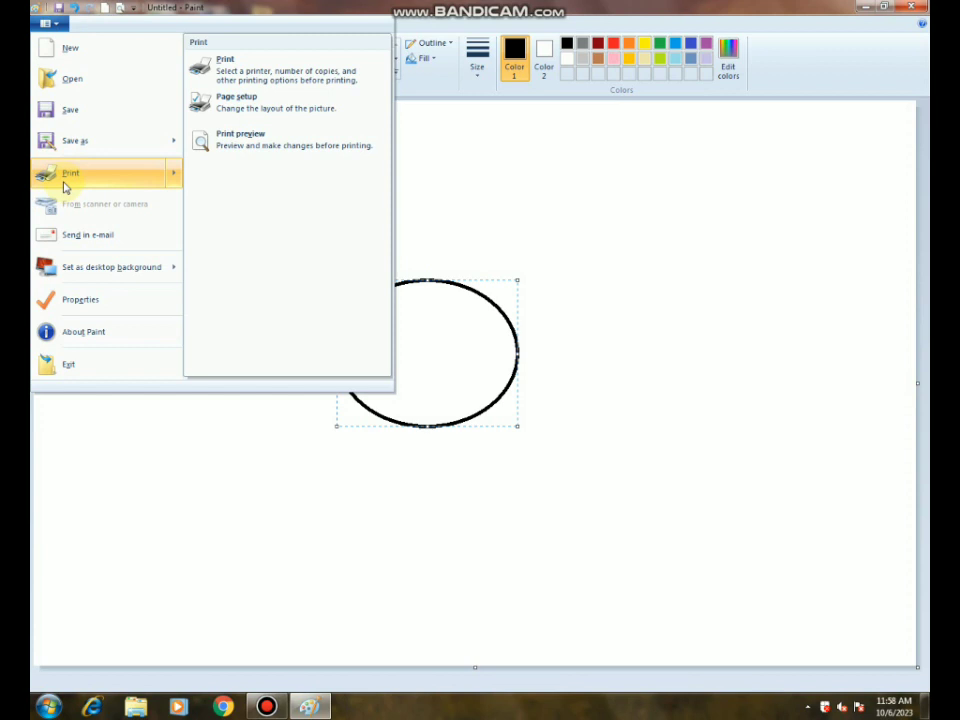
left_click(215, 137)
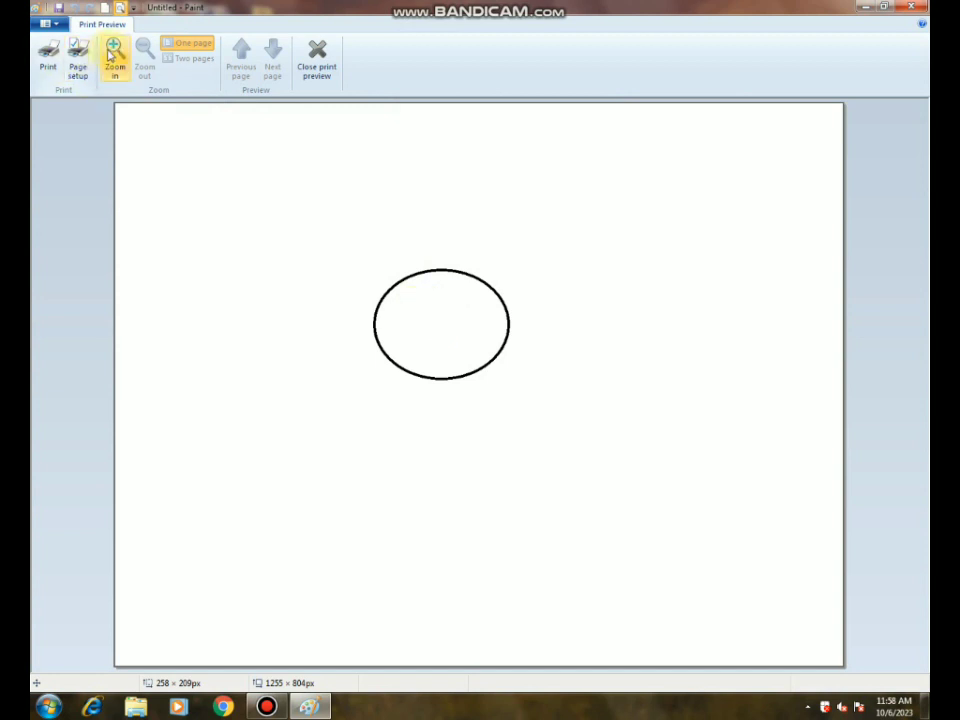
left_click(113, 52)
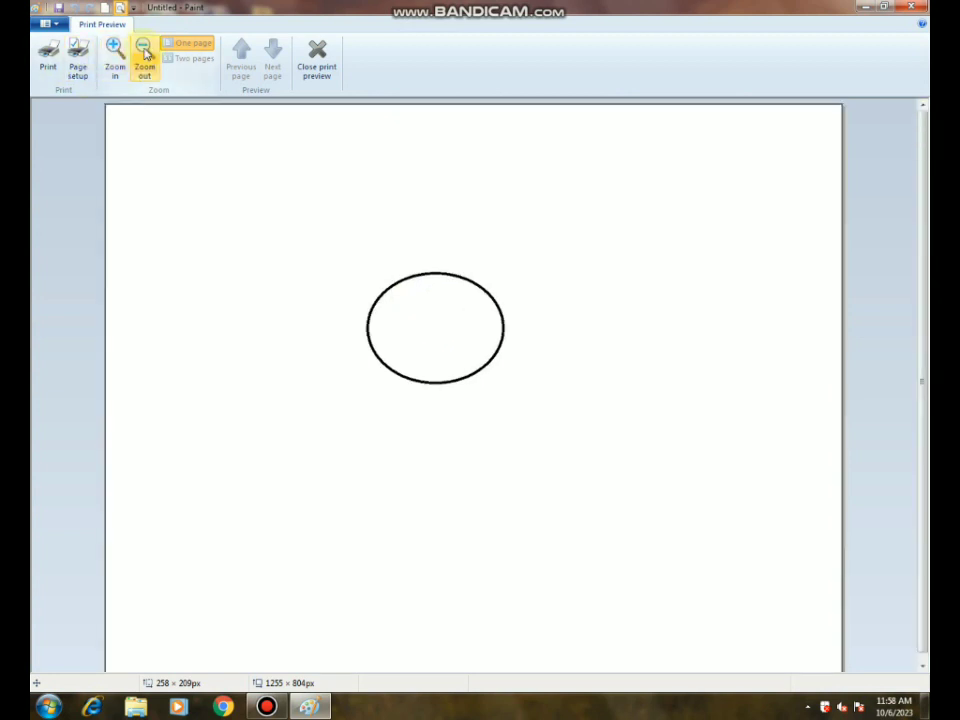
left_click(144, 52)
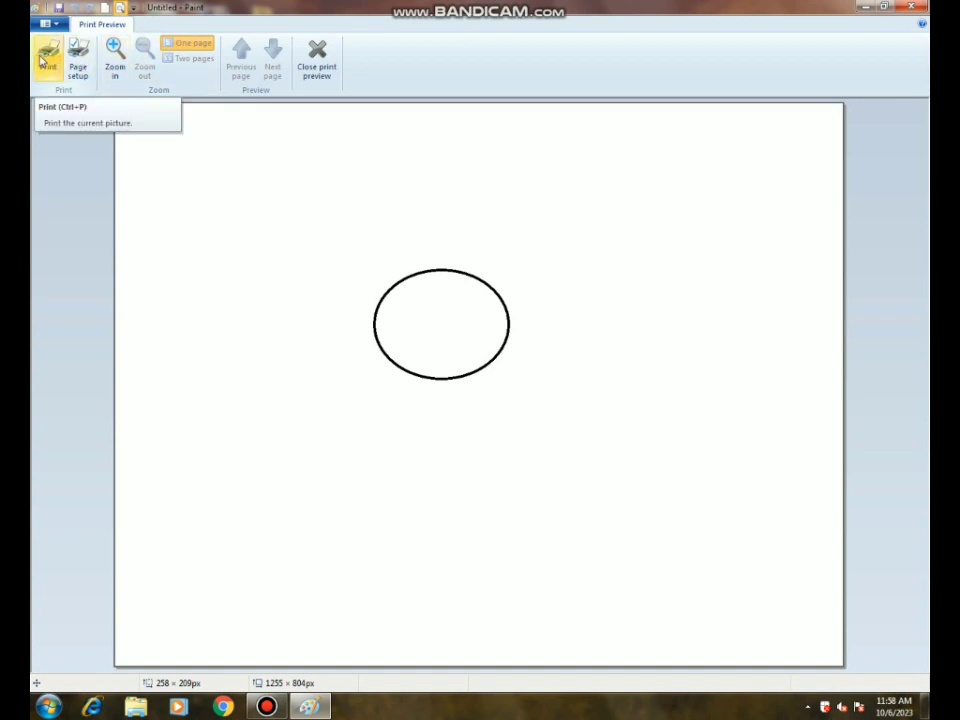
Check the page setup from the print preview without changing it, and close the preview.
left_click(77, 60)
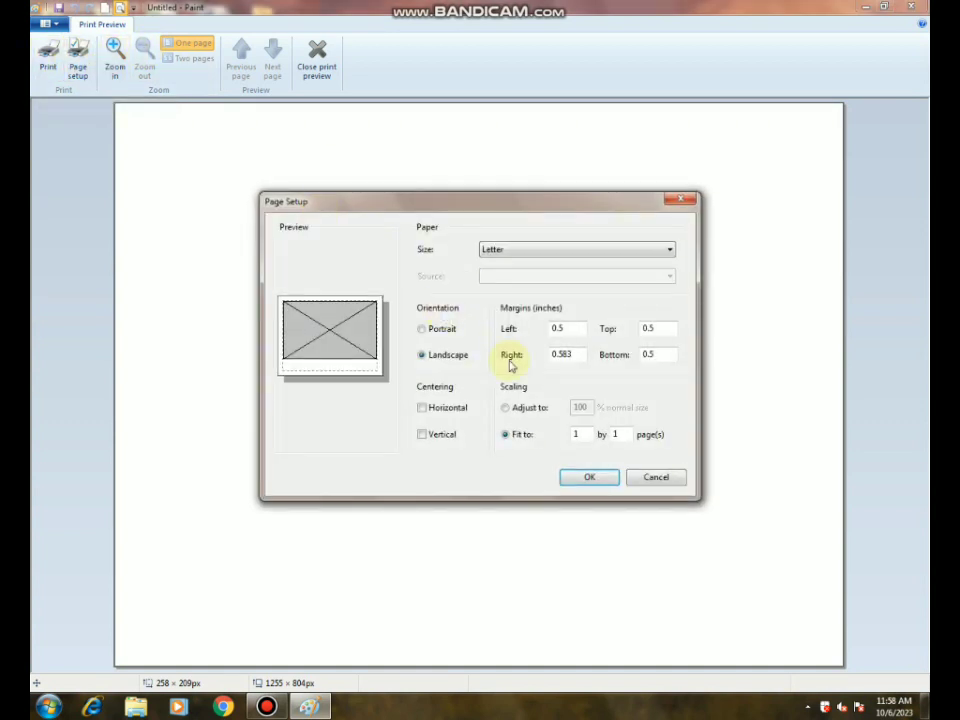
left_click(653, 476)
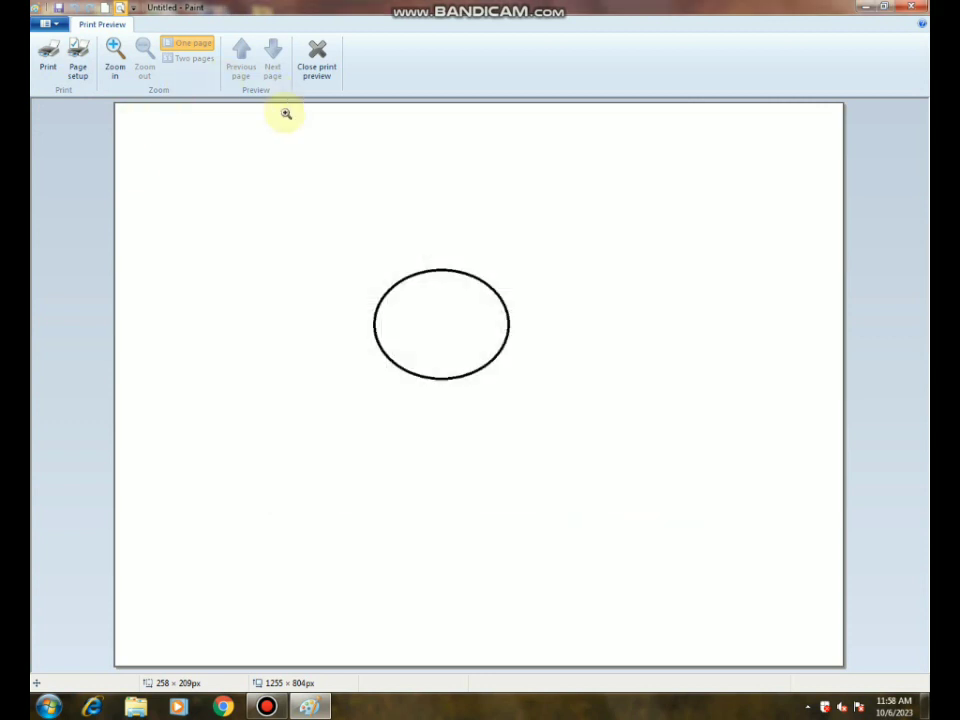
left_click(315, 70)
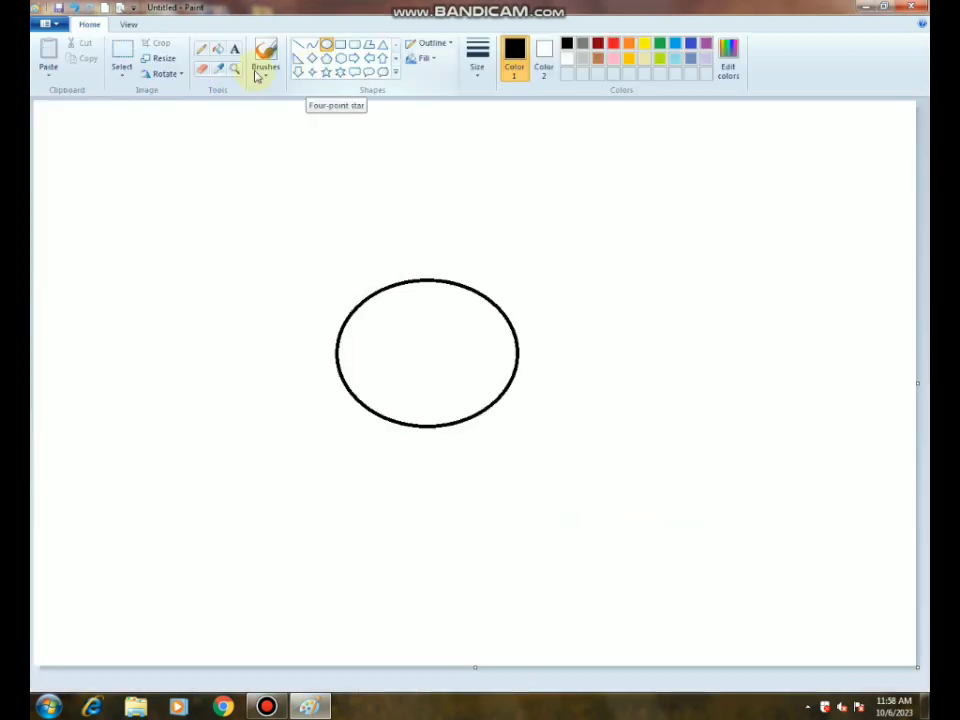
Try to send the ellipse picture by e-mail.
left_click(45, 22)
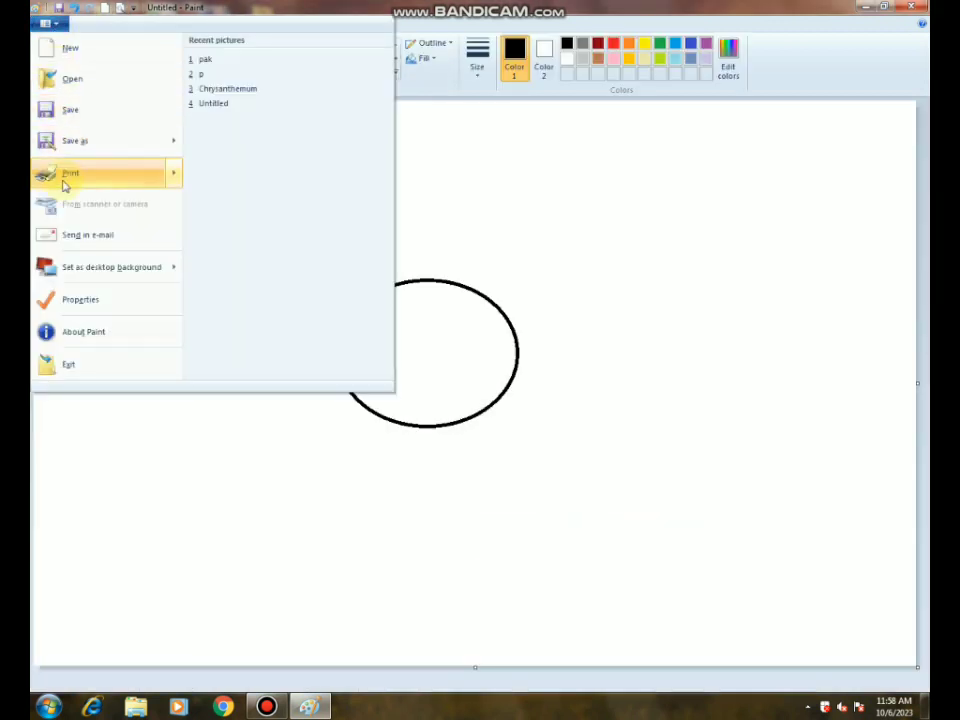
mouse_move(70, 186)
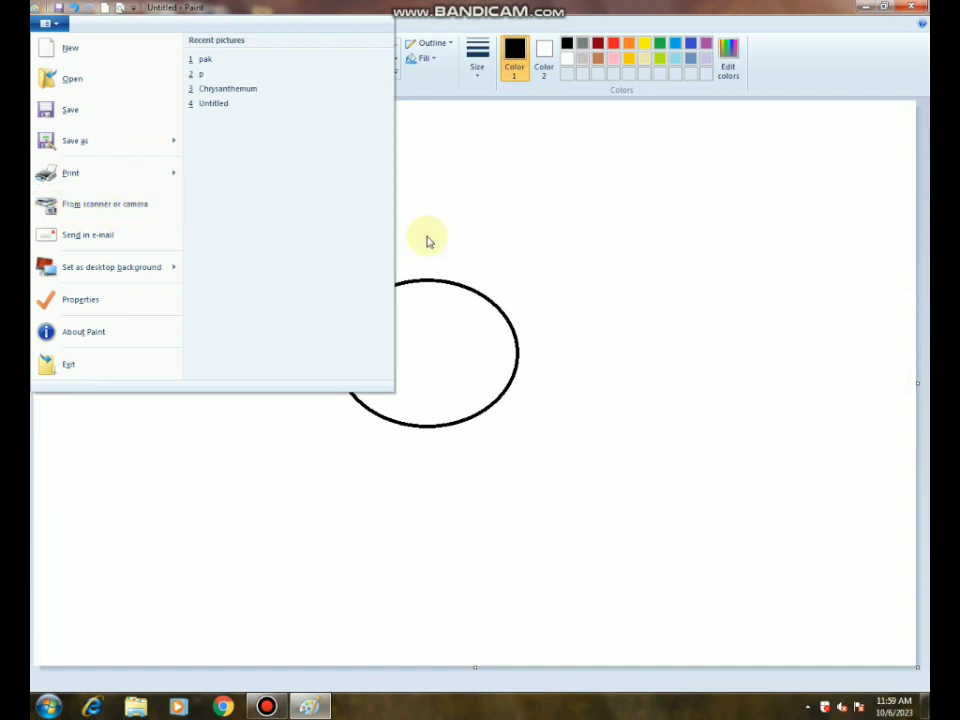
left_click(87, 240)
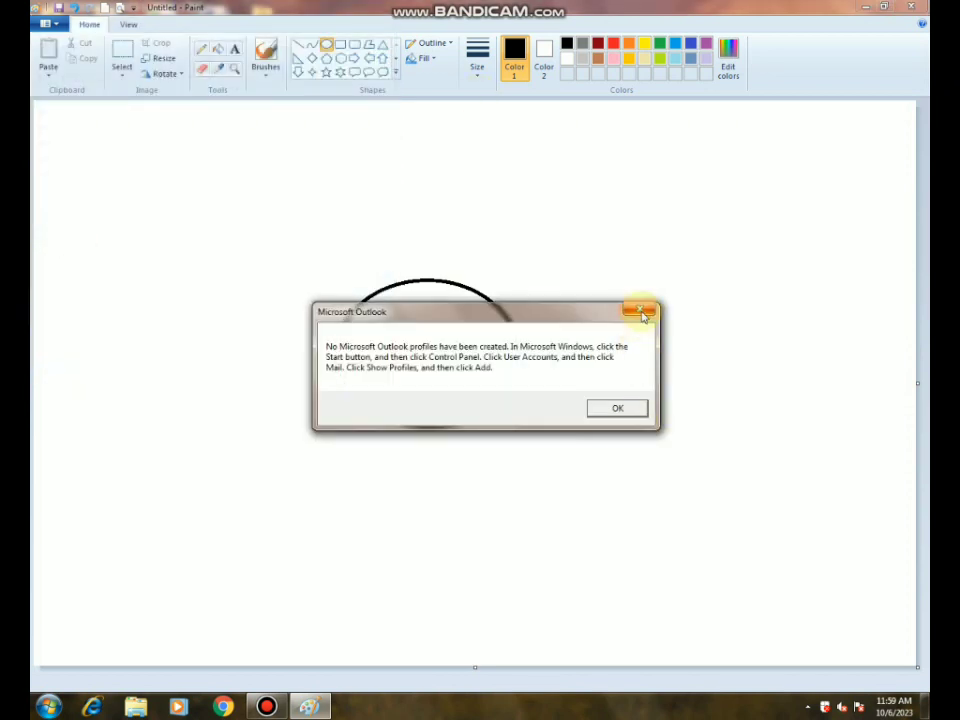
left_click(642, 312)
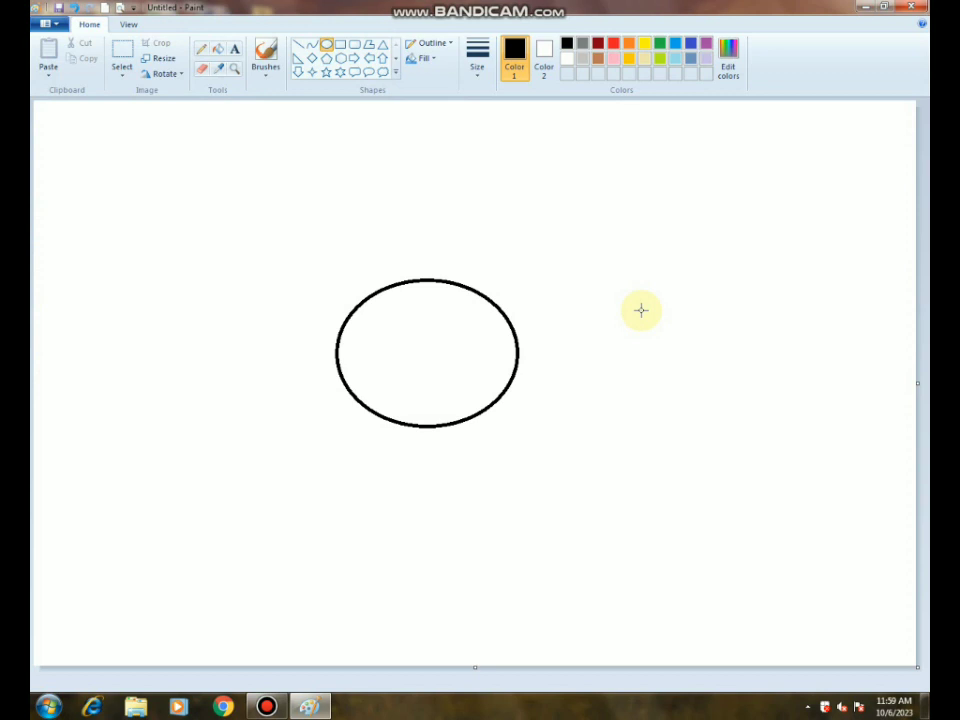
Examine the choices for setting the ellipse picture as the desktop background.
left_click(44, 24)
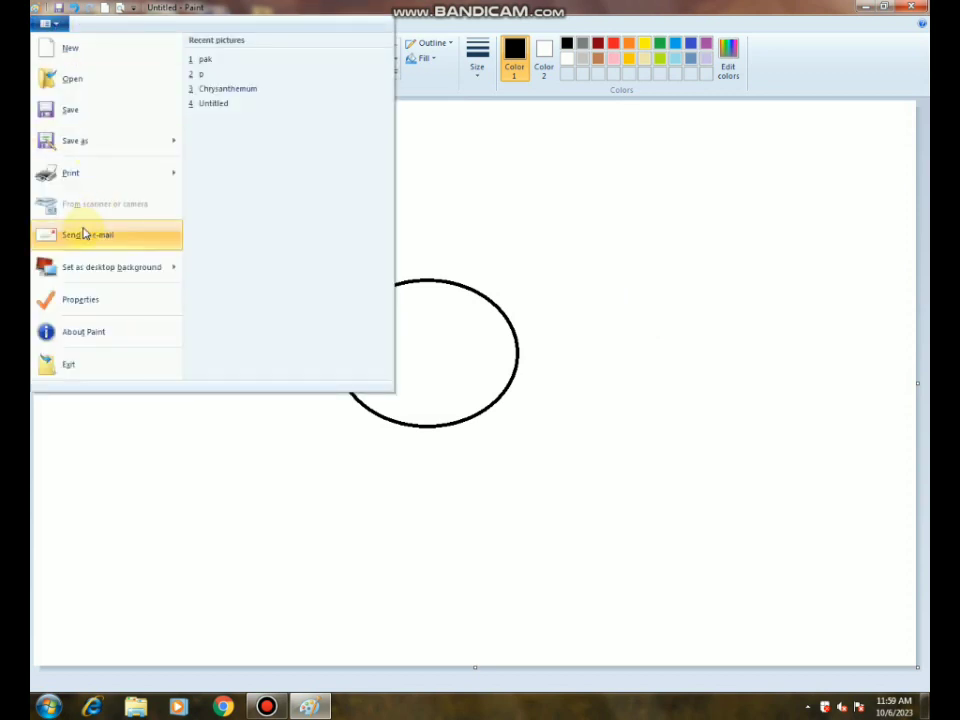
mouse_move(80, 272)
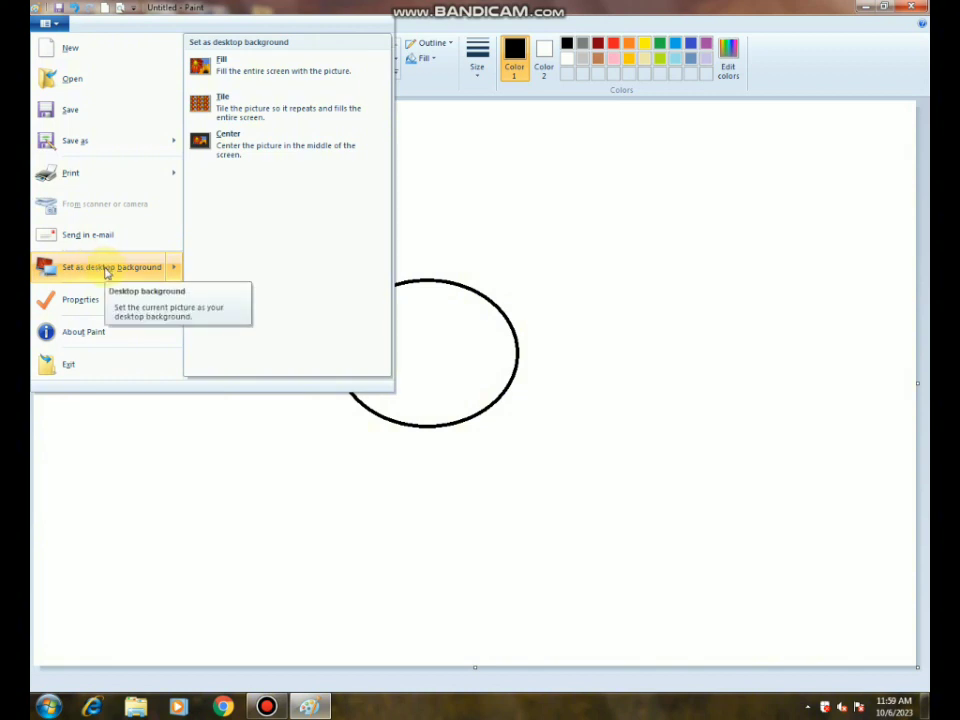
left_click(431, 315)
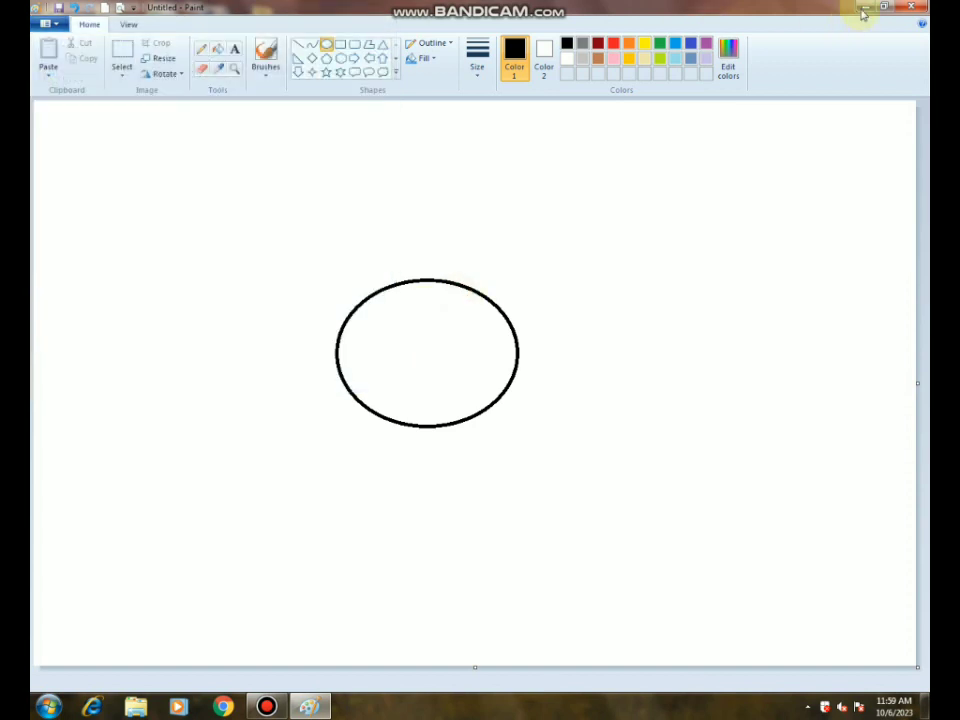
Set the ellipse picture as the desktop background, saving it to the Desktop as the PNG file uuuuu.
left_click(864, 9)
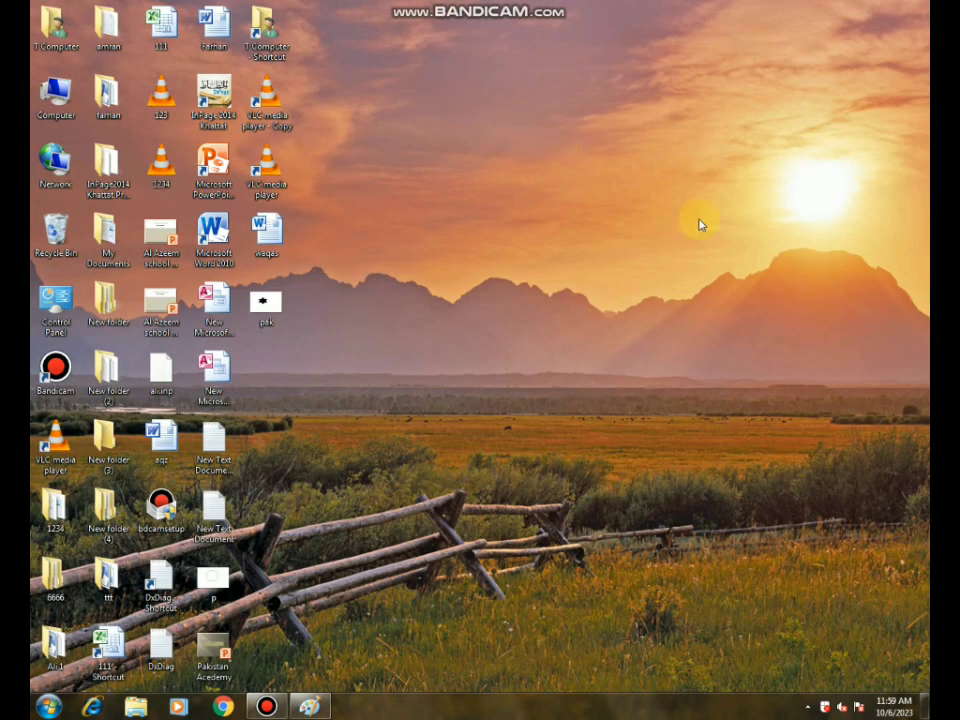
left_click(310, 706)
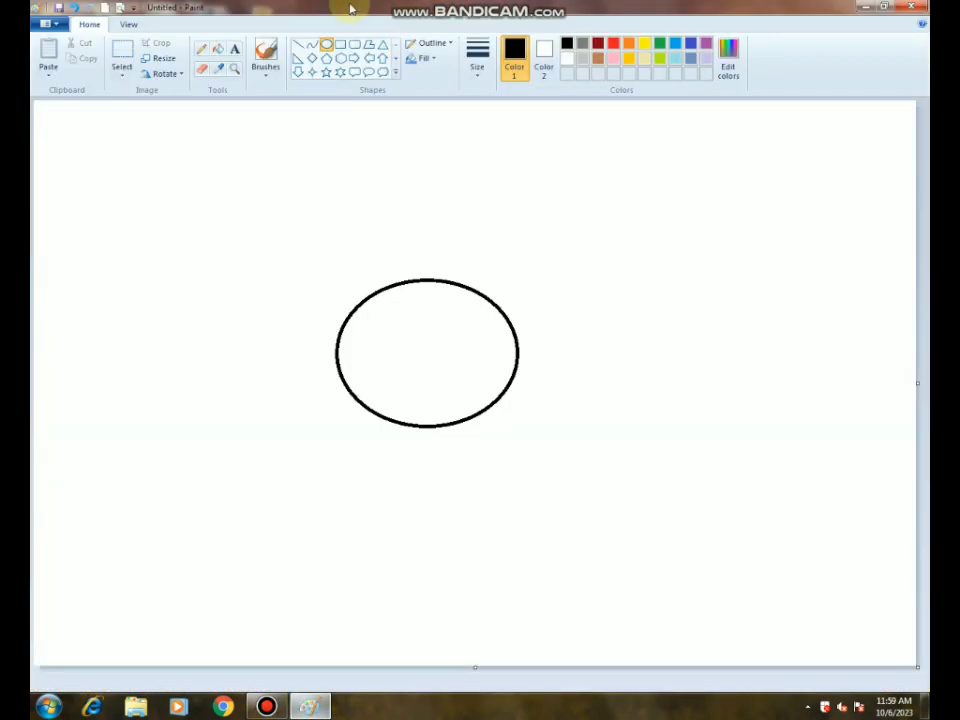
left_click(45, 23)
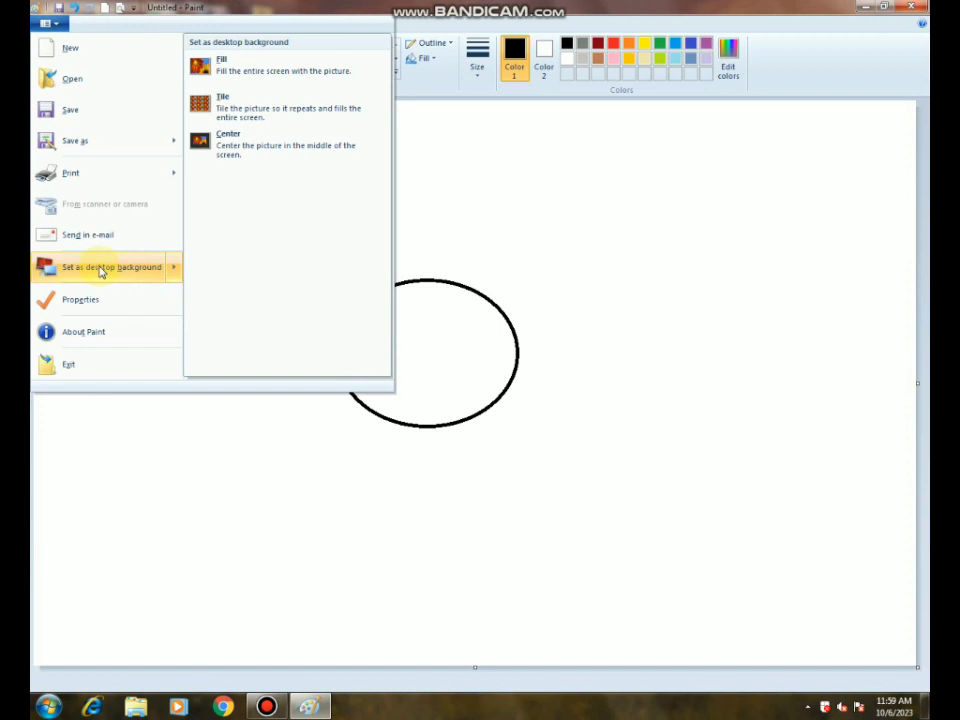
left_click(100, 270)
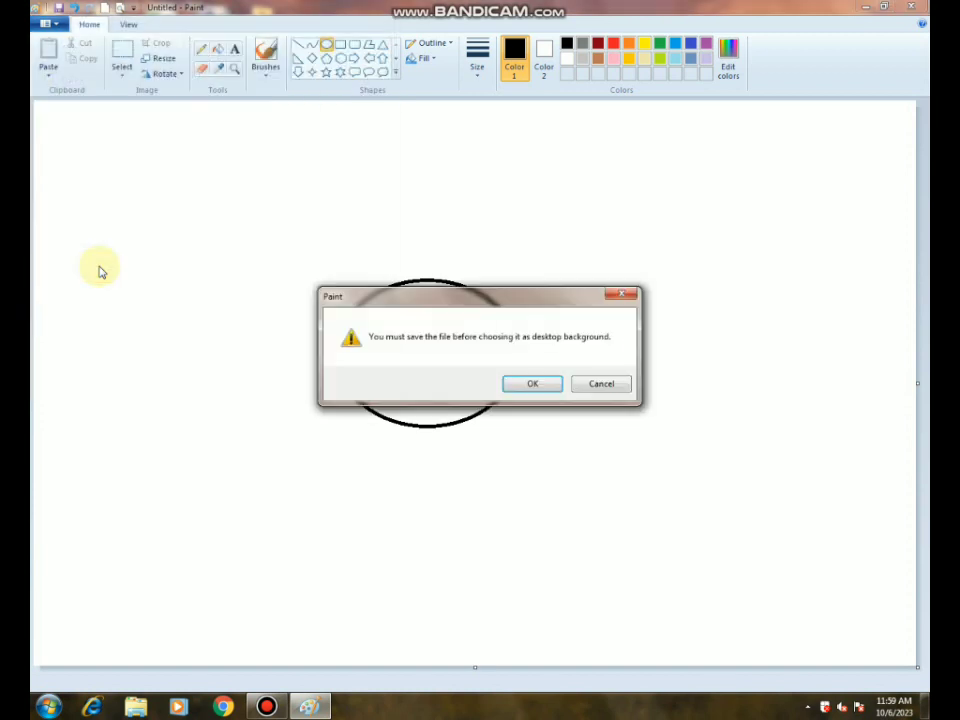
left_click(532, 386)
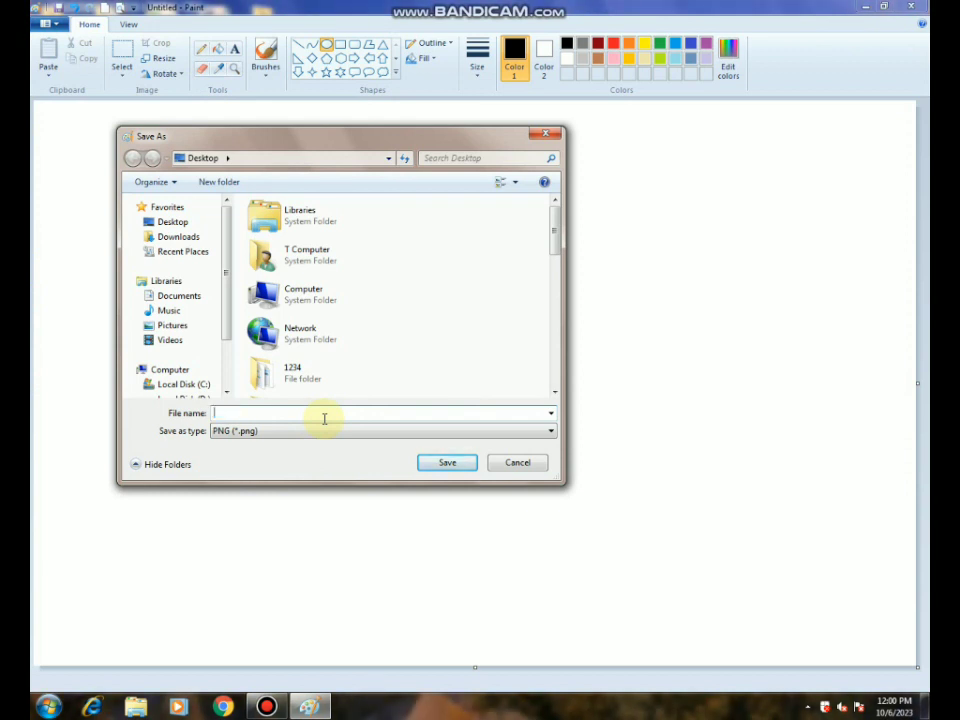
type("su")
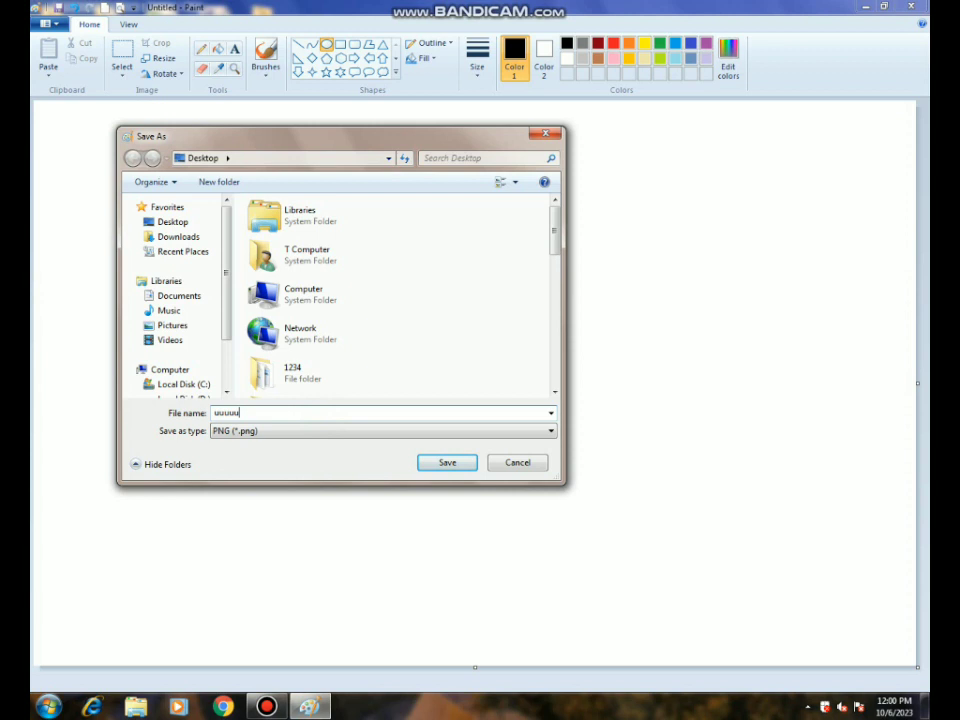
type("uuu")
left_click(446, 461)
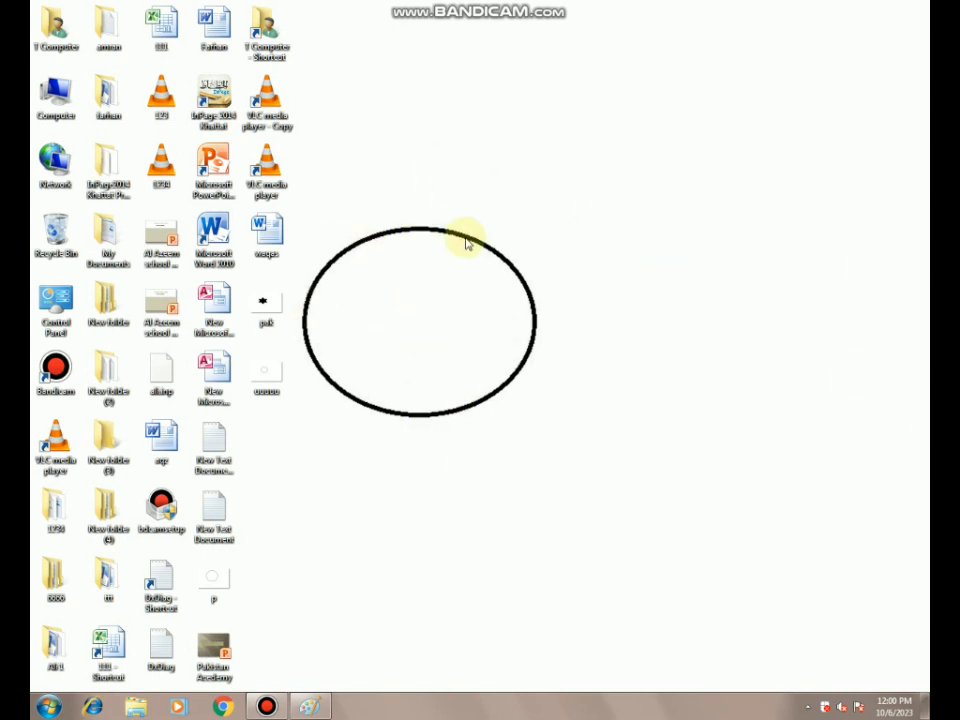
Return to the ellipse picture, examine the units and color options in its image properties, and cancel without applying changes.
left_click(307, 708)
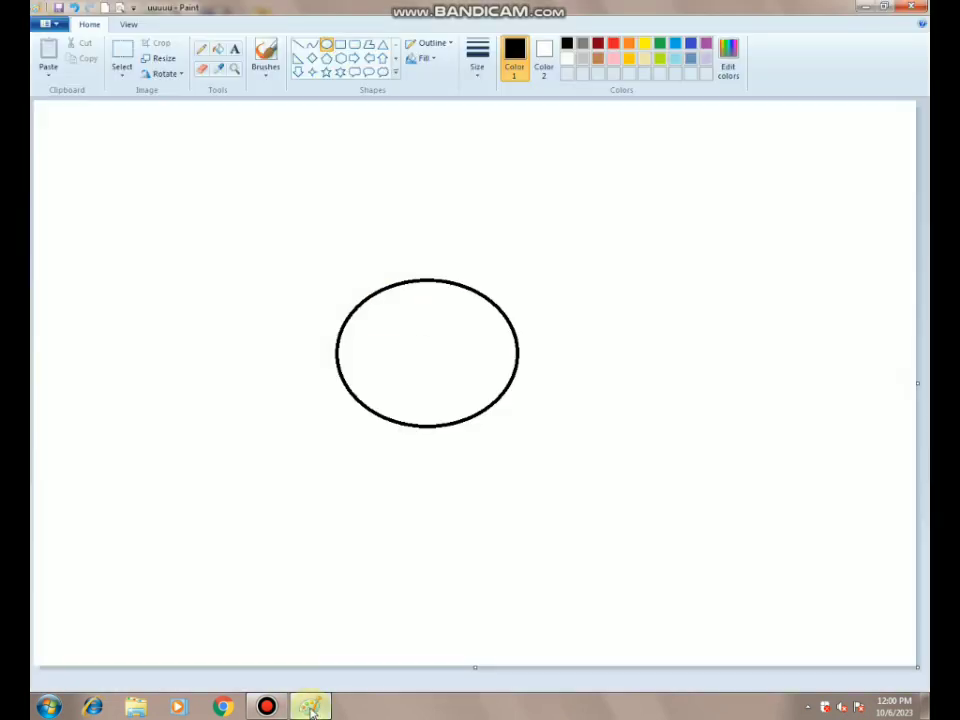
left_click(50, 24)
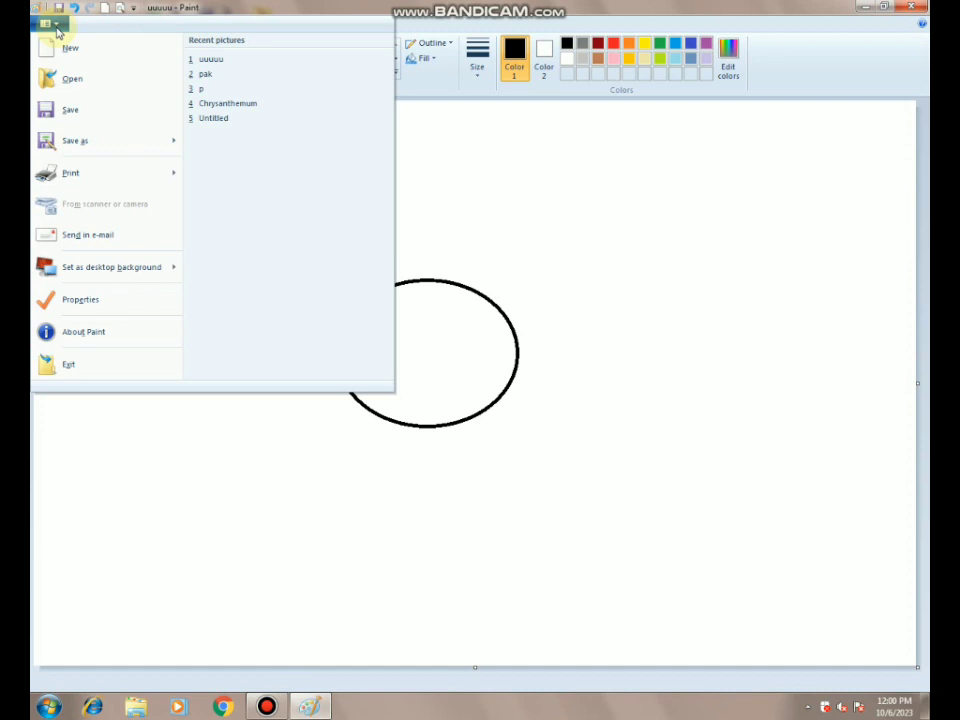
left_click(75, 310)
left_click_drag(433, 240, 336, 240)
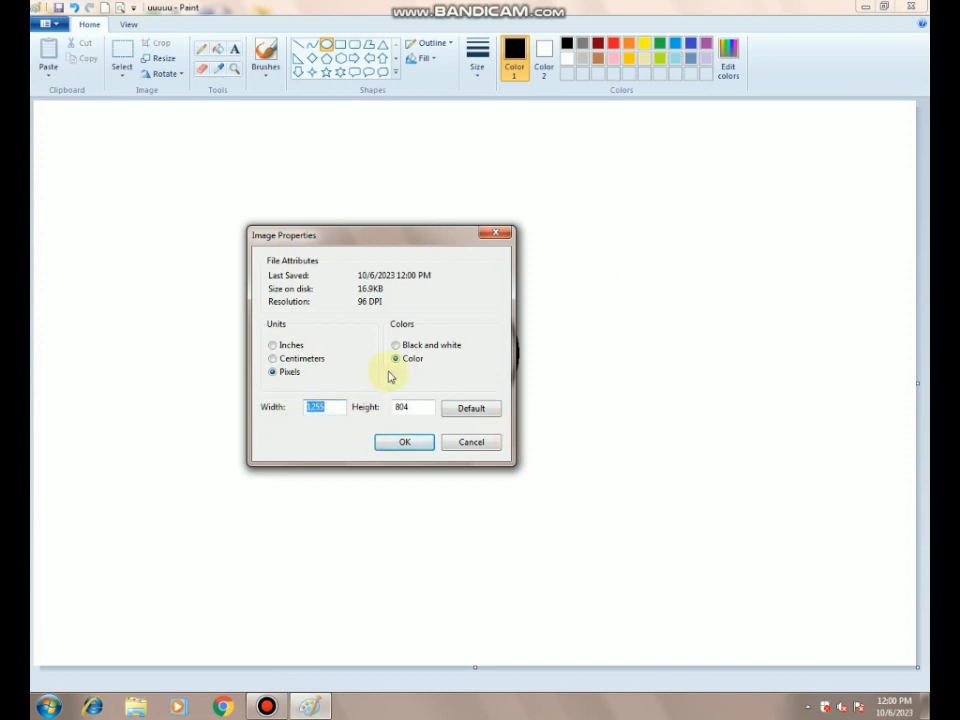
left_click(396, 346)
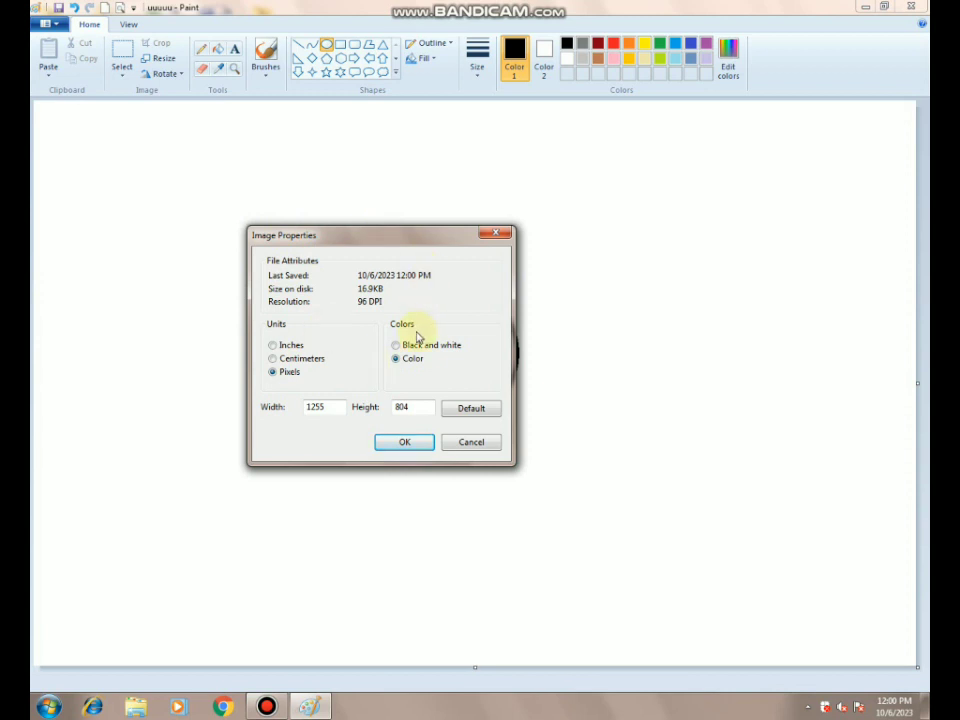
left_click(472, 443)
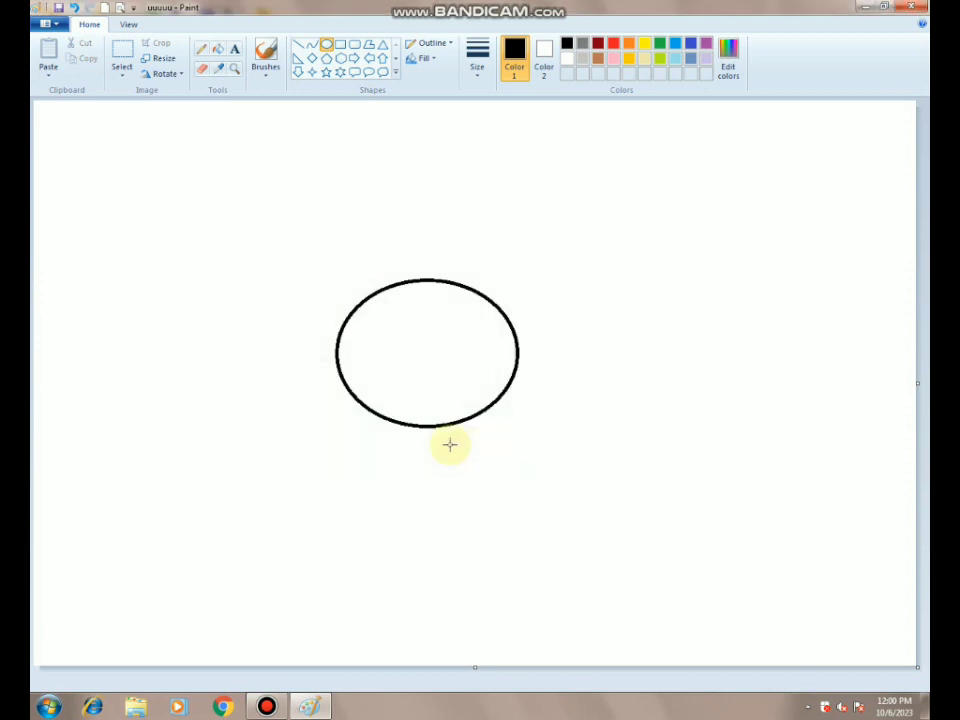
View the version and license information about Paint, and close it.
left_click(55, 27)
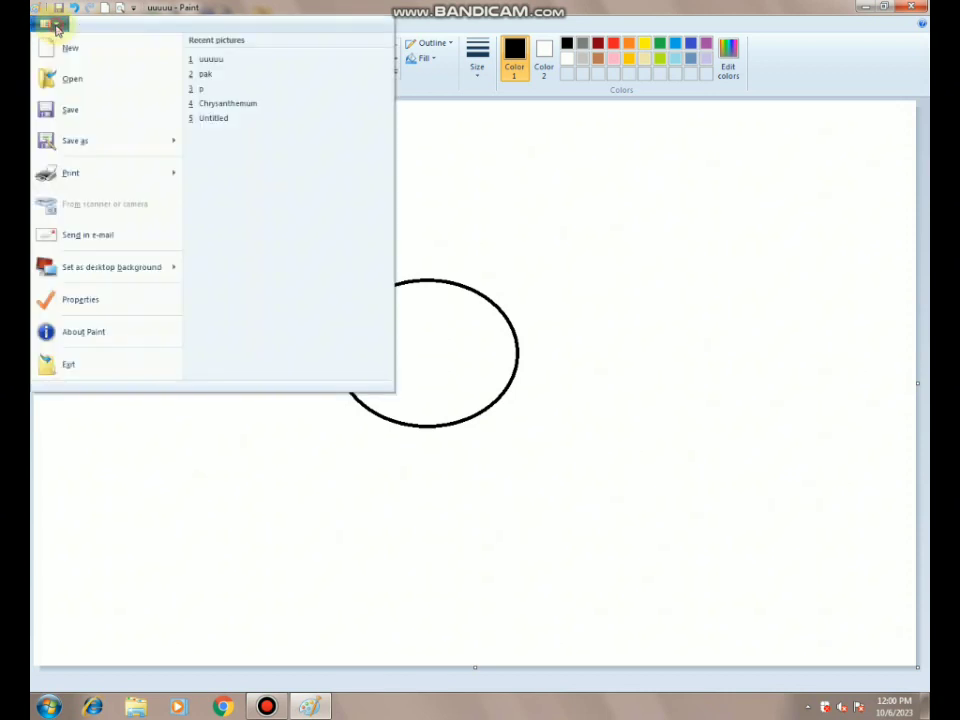
left_click(84, 335)
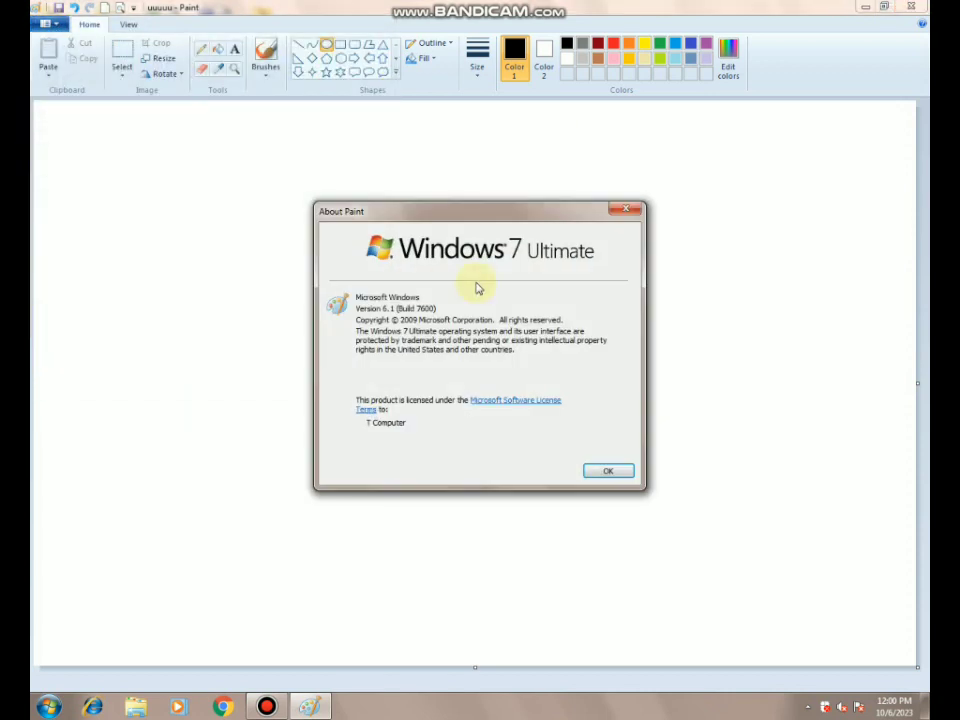
left_click_drag(489, 212, 380, 242)
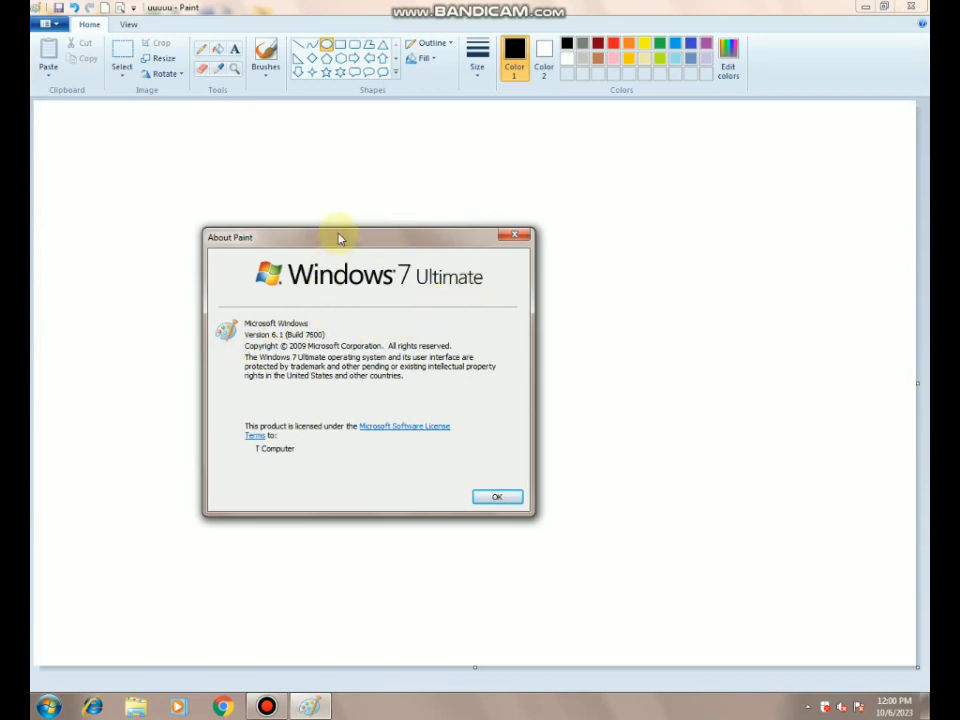
left_click_drag(338, 238, 369, 204)
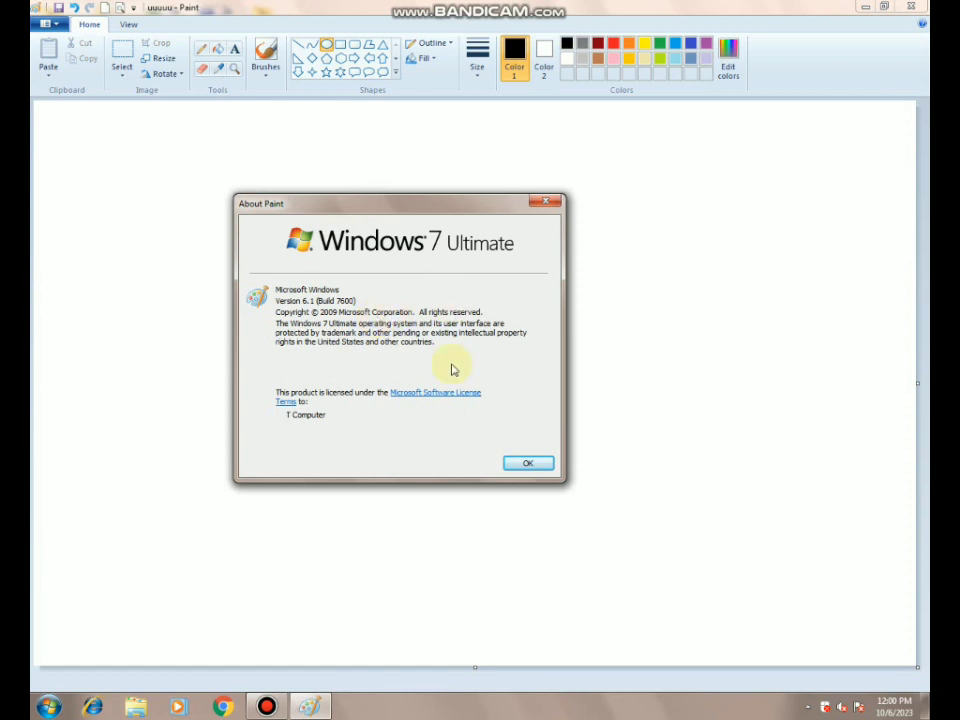
left_click(535, 464)
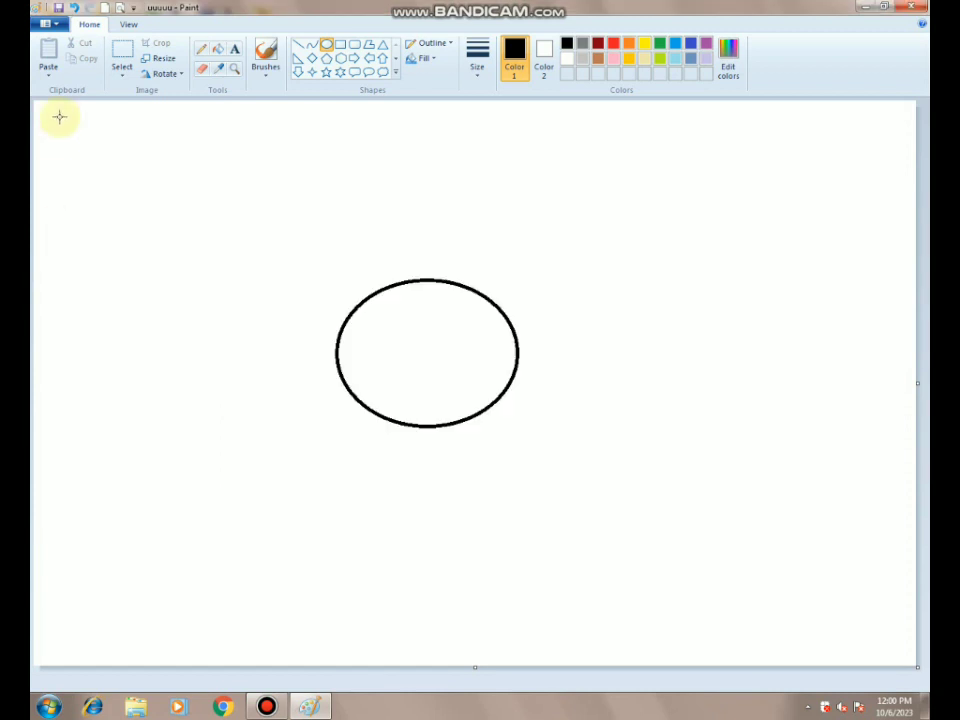
Exit Paint to return to the desktop.
left_click(52, 25)
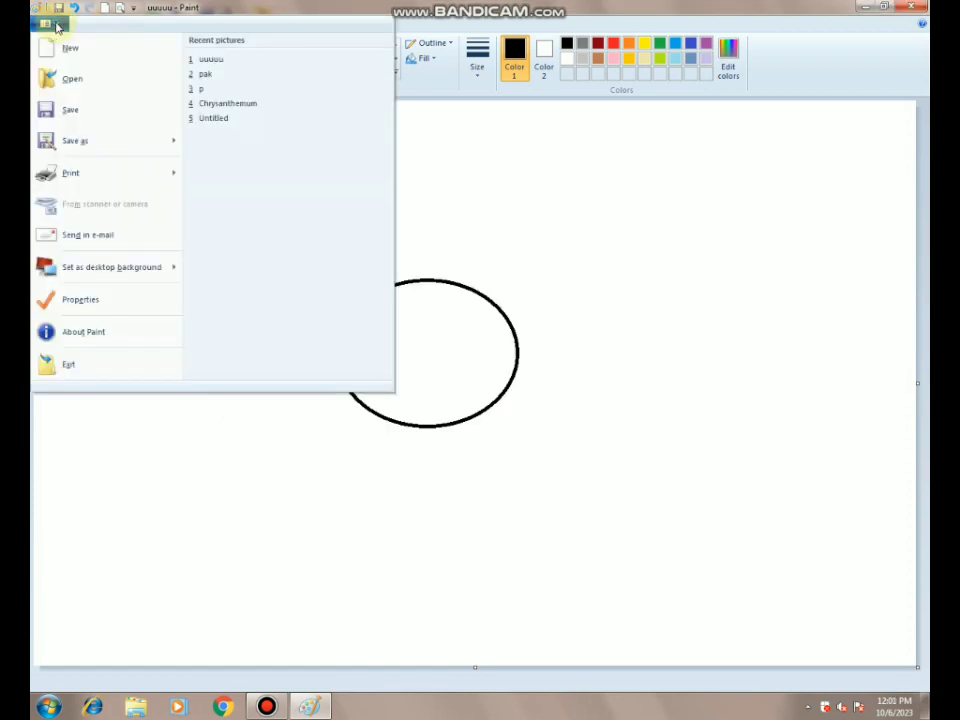
left_click(92, 365)
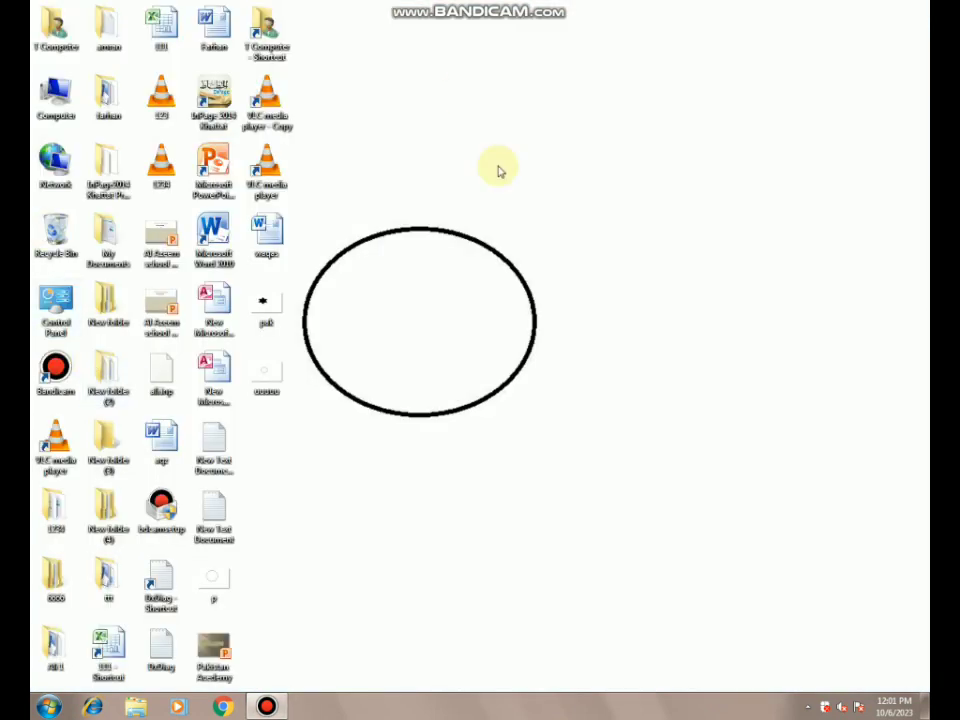
Apply the Nature Aero theme in the desktop personalization settings, and minimize the settings window to show the desktop.
right_click(448, 159)
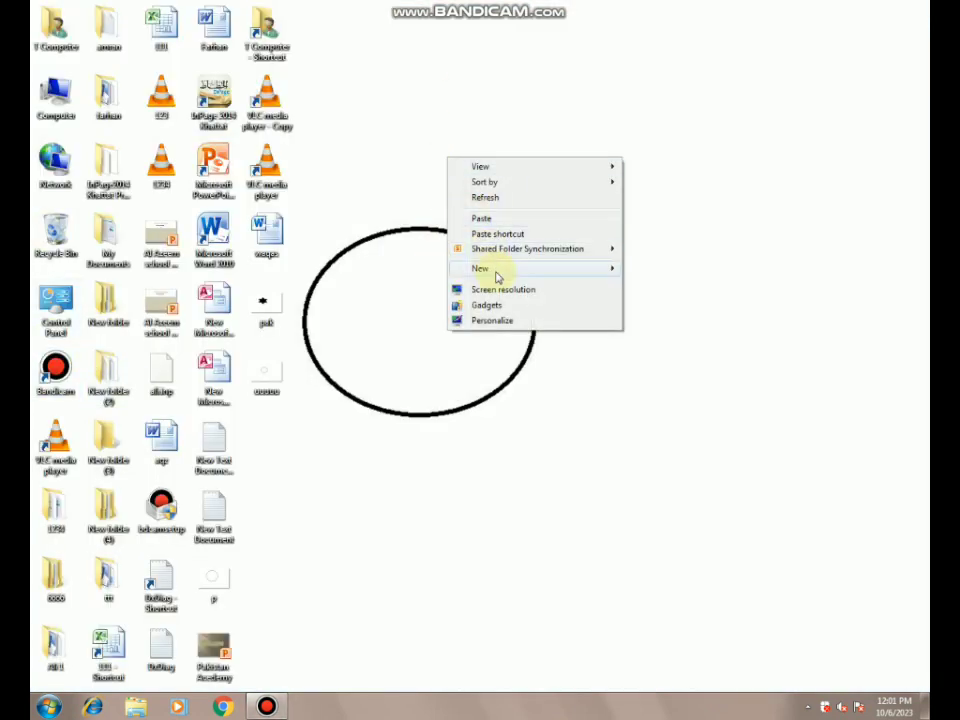
left_click(492, 321)
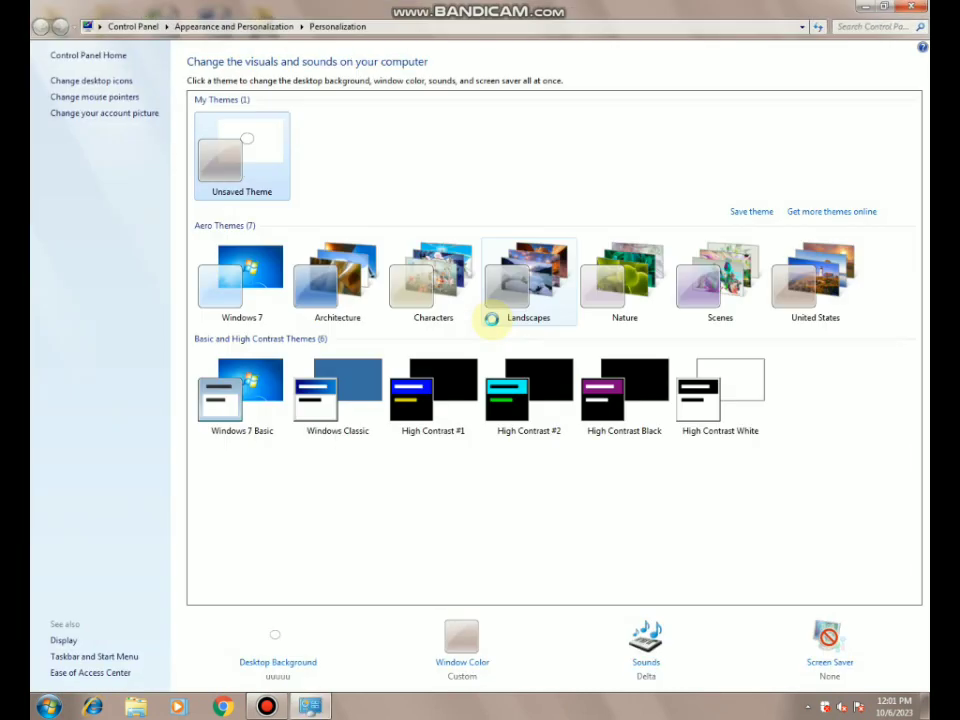
left_click(658, 262)
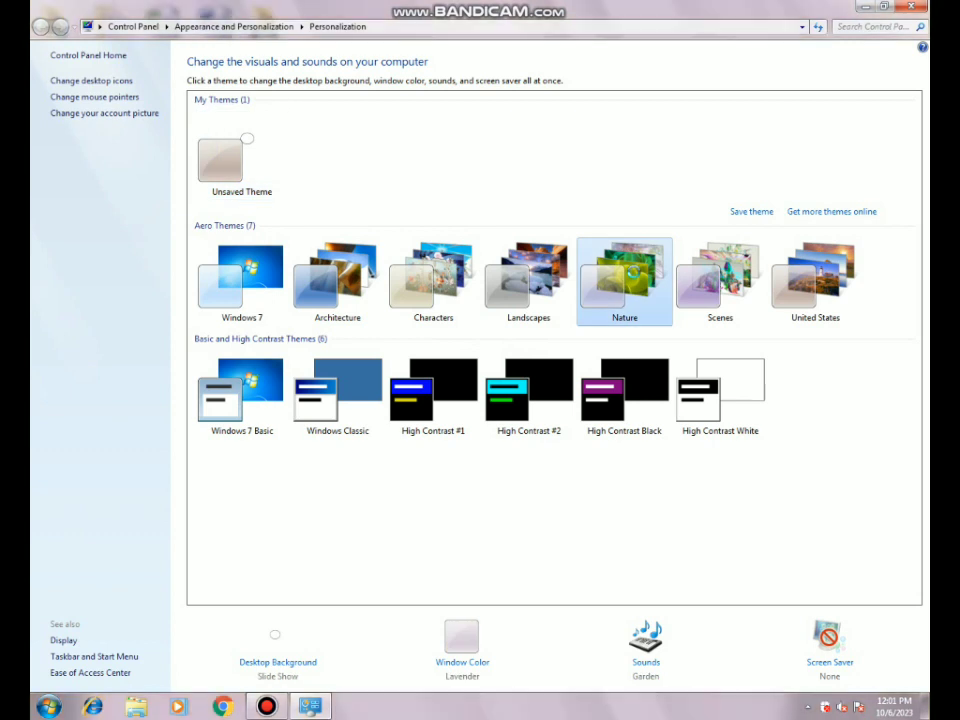
left_click(866, 9)
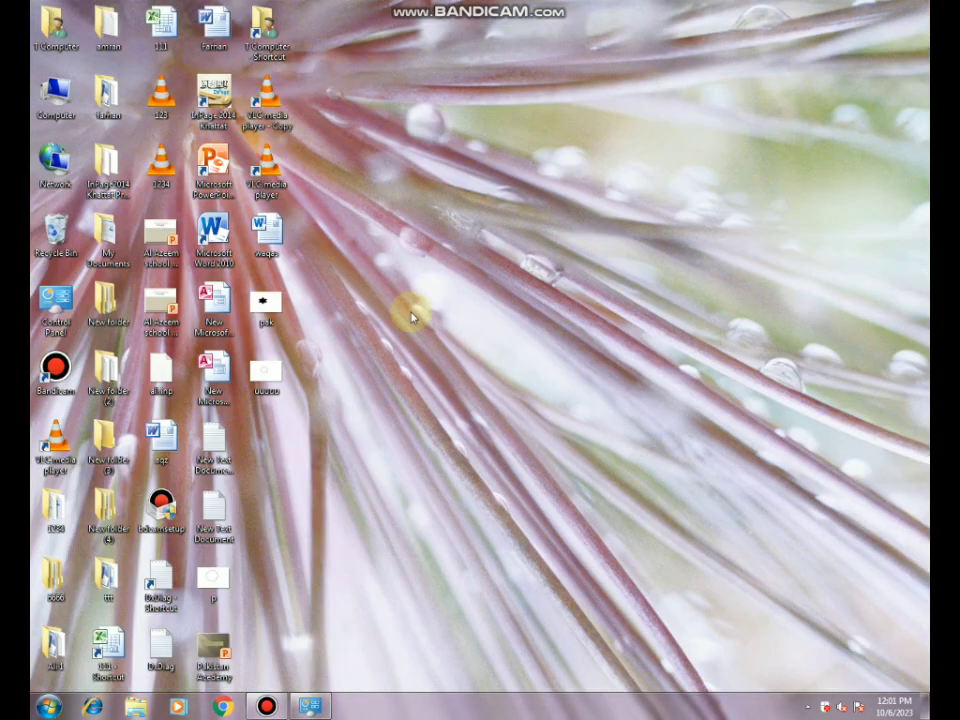